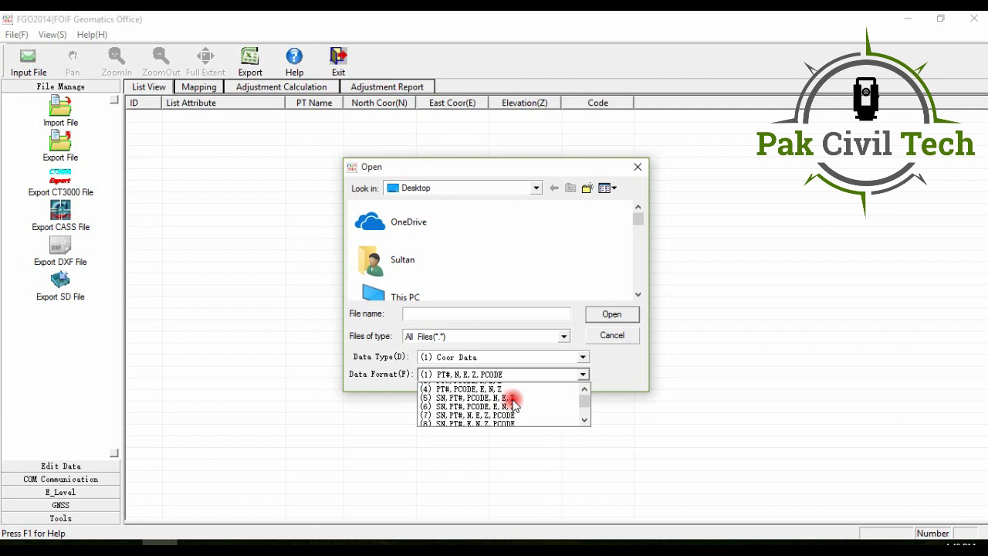
pyautogui.click(409, 543)
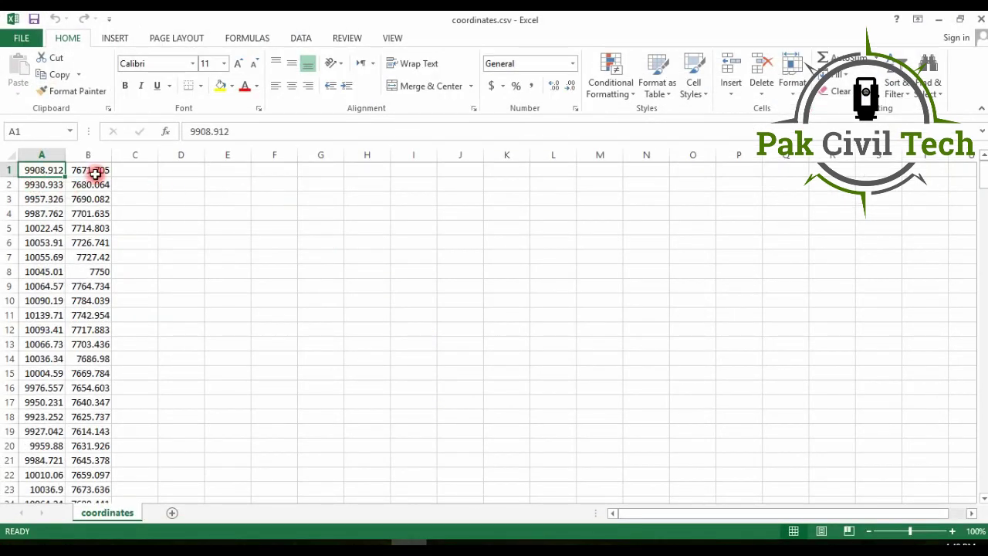
pyautogui.click(160, 542)
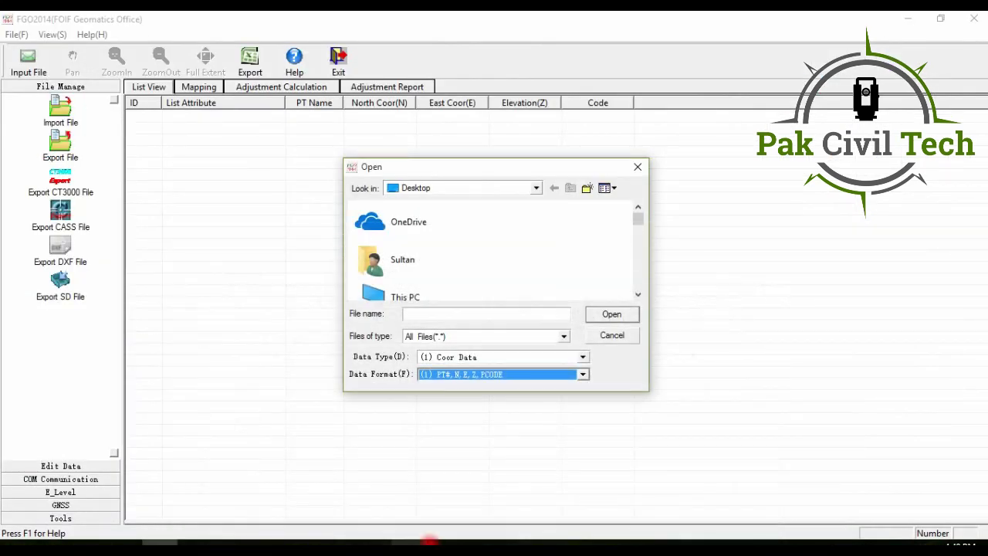
pyautogui.click(478, 375)
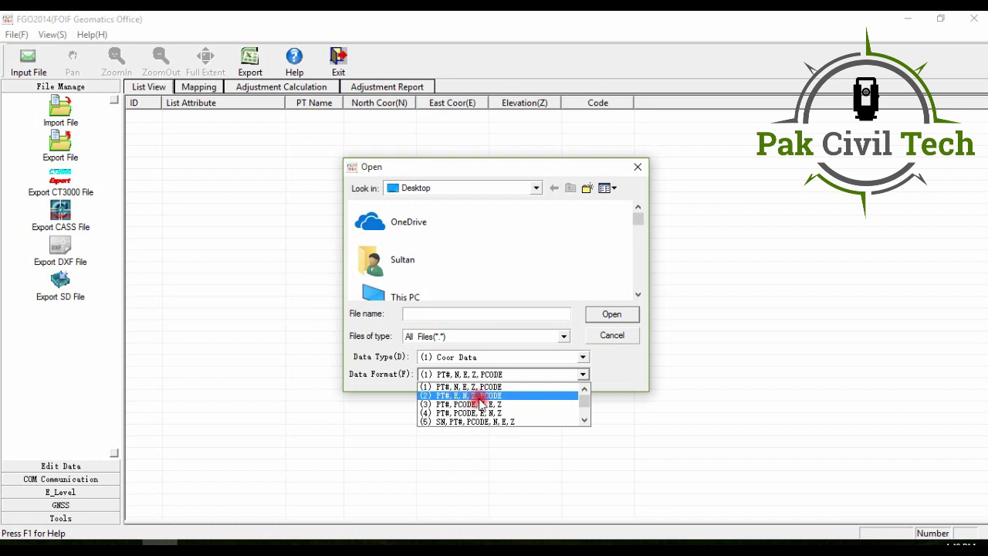
pyautogui.press('Escape')
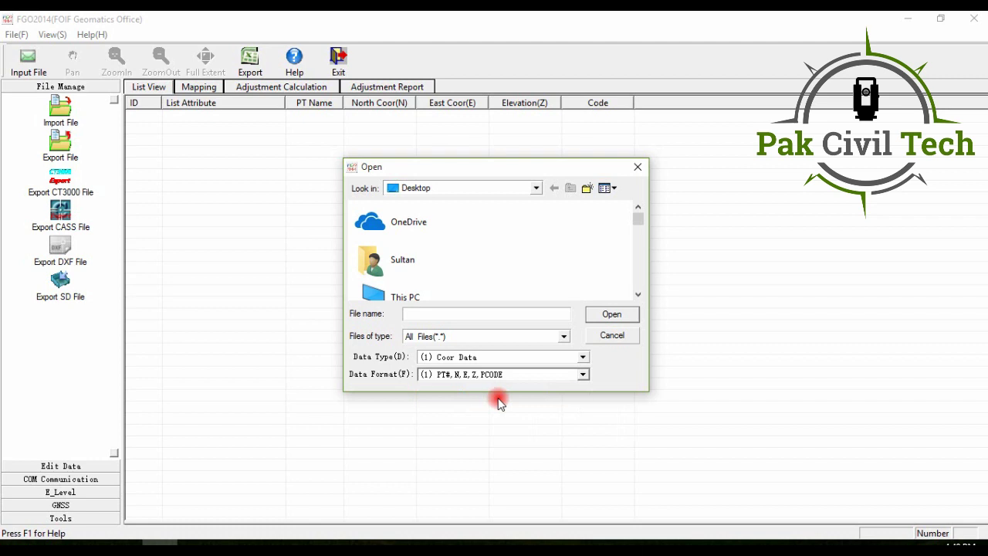
pyautogui.press('Down')
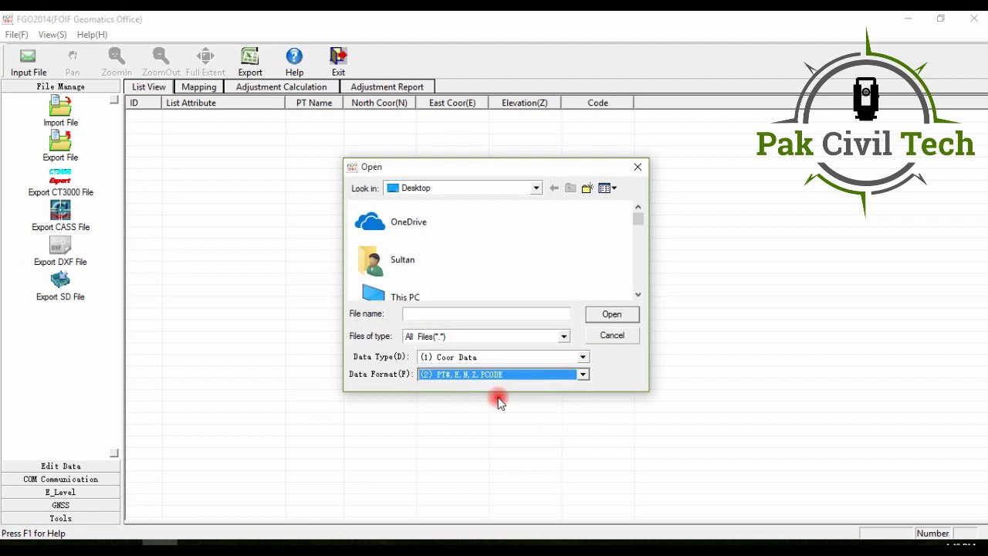
pyautogui.click(615, 336)
# Step: Switch to coordinates.csv in Excel and insert an empty column before the coordinate columns
pyautogui.click(409, 542)
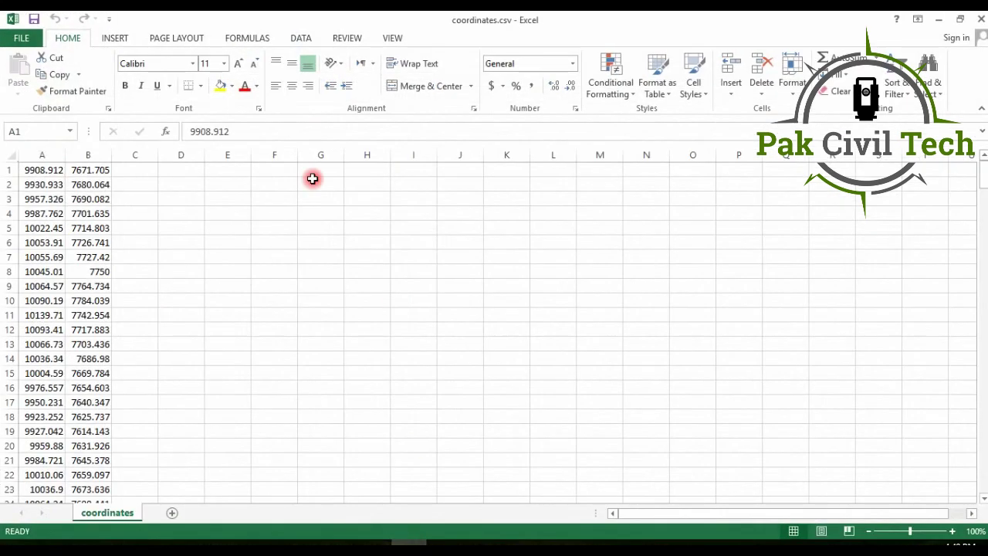
pyautogui.click(20, 156)
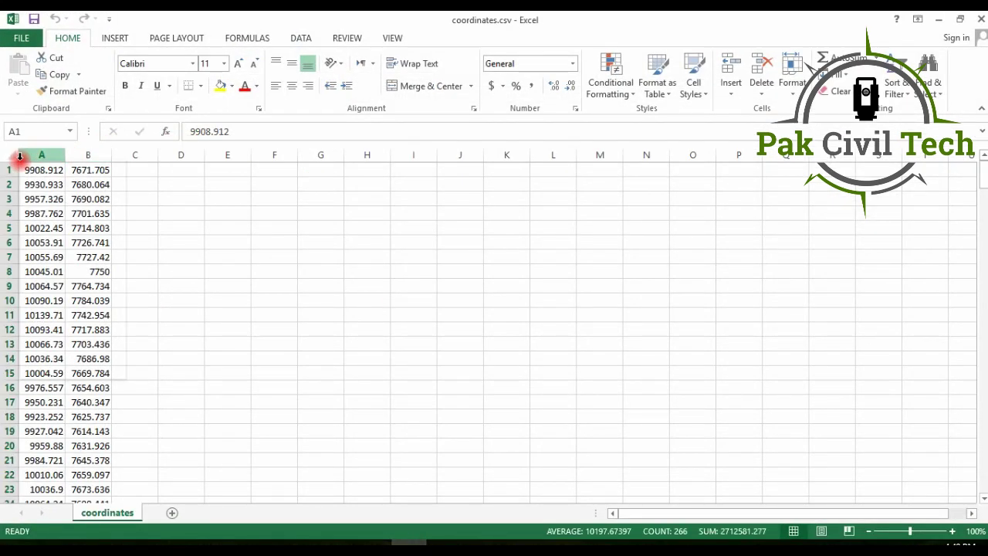
pyautogui.rightClick(20, 157)
pyautogui.click(55, 260)
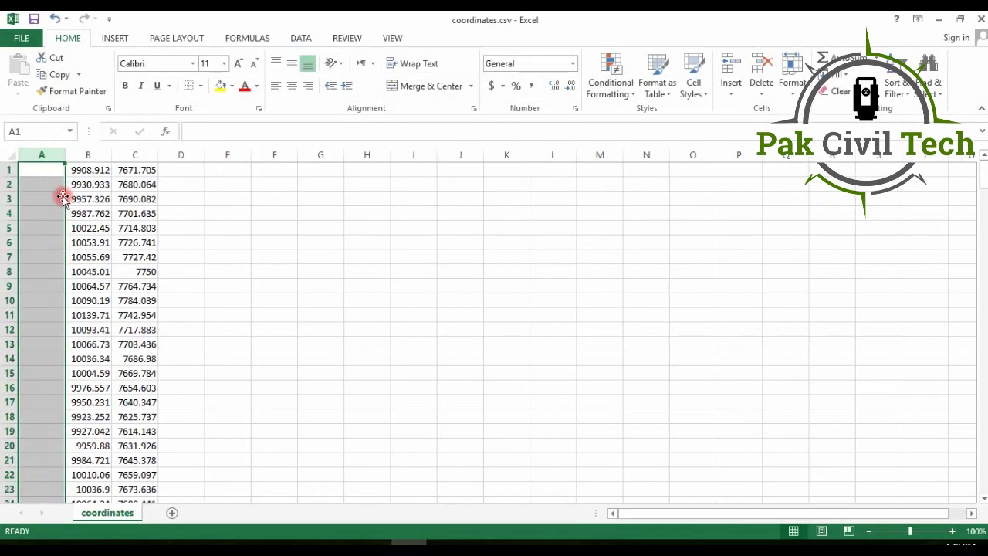
# Step: Number the points in column A by entering 1 and 2 in A1 and A2 and filling the series down
pyautogui.click(46, 168)
pyautogui.write('1')
pyautogui.press('Return')
pyautogui.write('2')
pyautogui.press('Return')
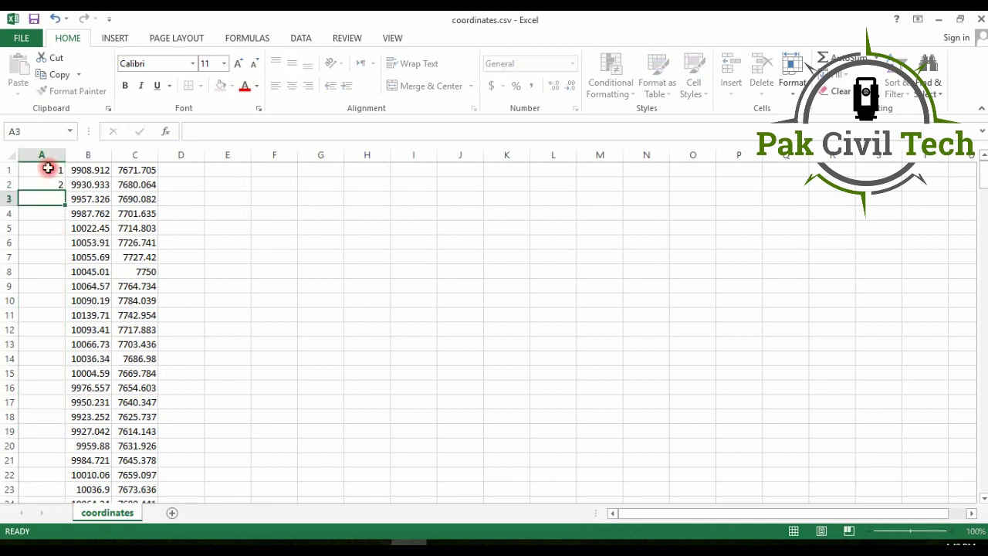
pyautogui.moveTo(48, 168); pyautogui.dragTo(46, 184)
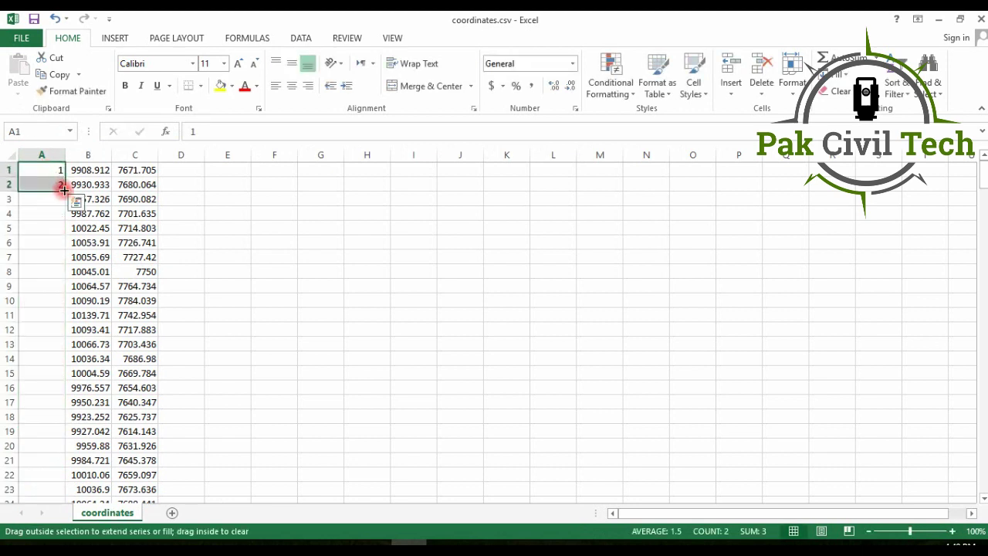
pyautogui.doubleClick(63, 189)
# Step: Enter an elevation of 0 in D1 and fill it down column D for all points
pyautogui.click(84, 170)
pyautogui.click(143, 170)
pyautogui.click(175, 169)
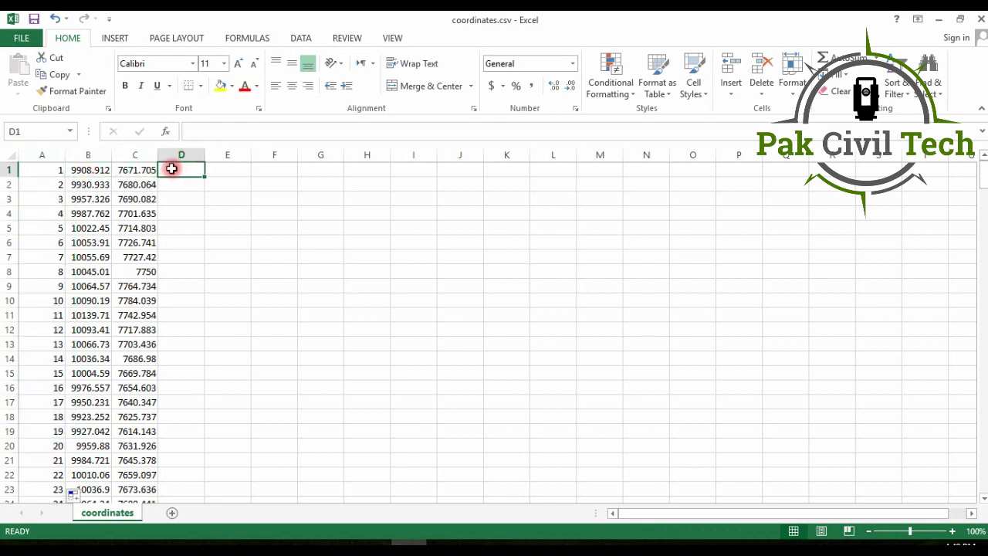
pyautogui.write('0')
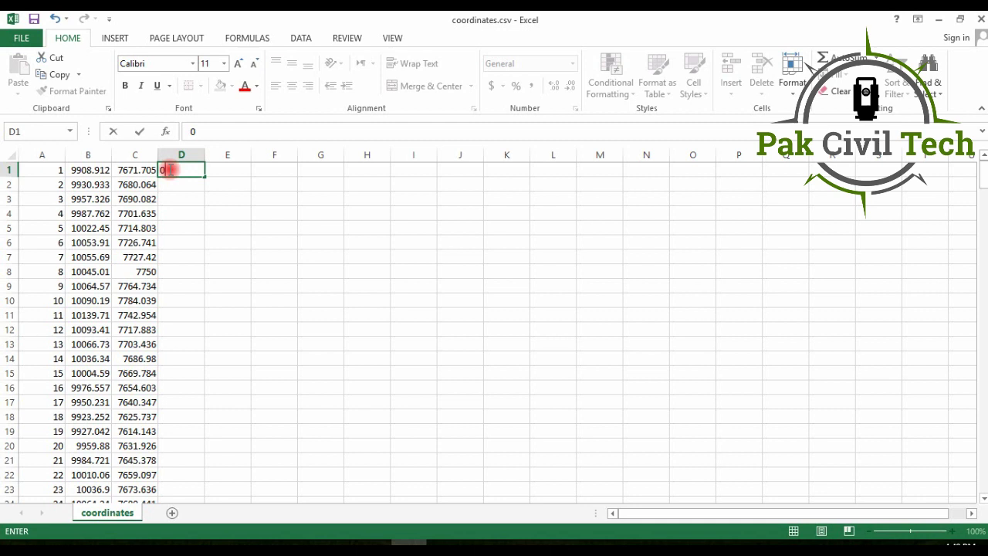
pyautogui.press('Return')
pyautogui.click(178, 169)
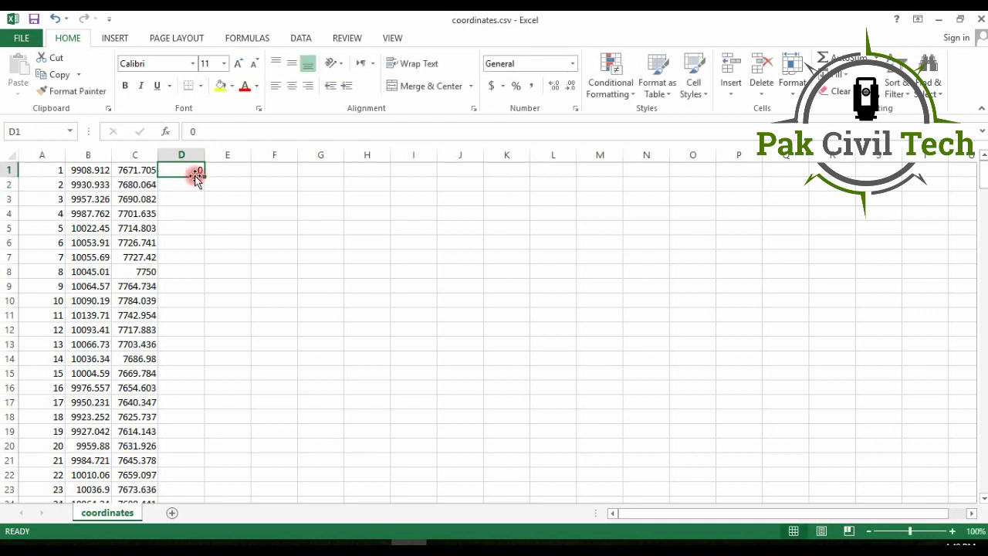
pyautogui.doubleClick(202, 177)
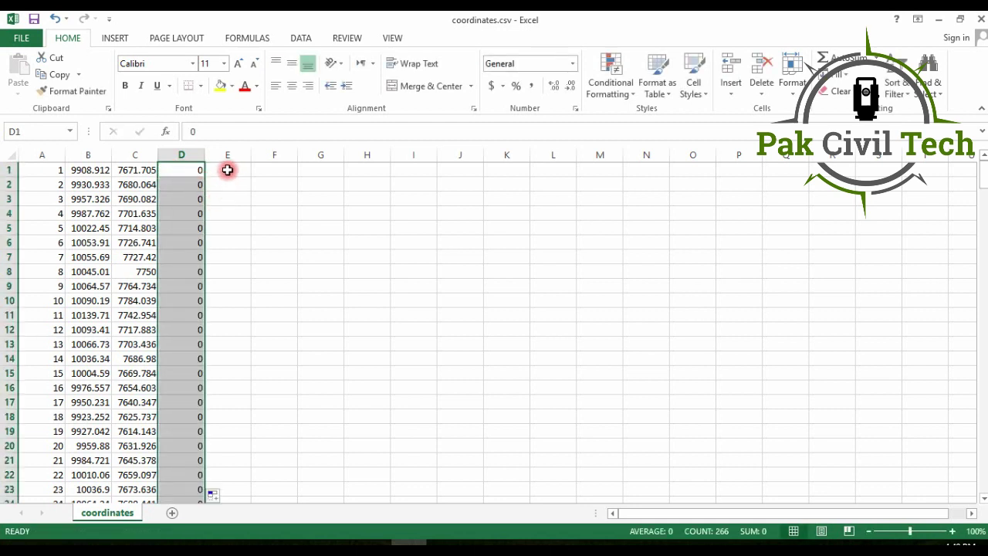
# Step: Enter the codes p1 and p2 in E1 and E2 and fill the series down column E for all points
pyautogui.click(224, 167)
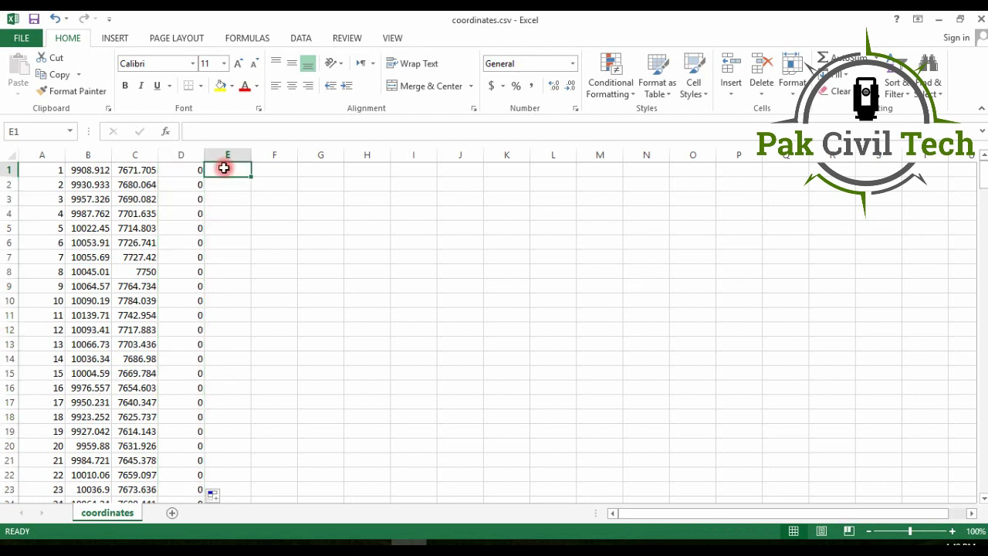
pyautogui.click(222, 178)
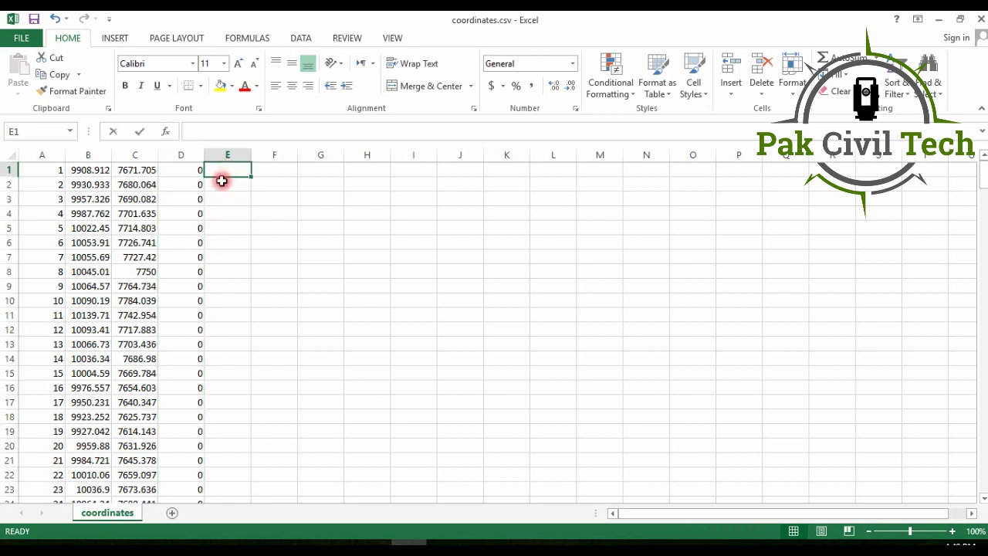
pyautogui.write('p1')
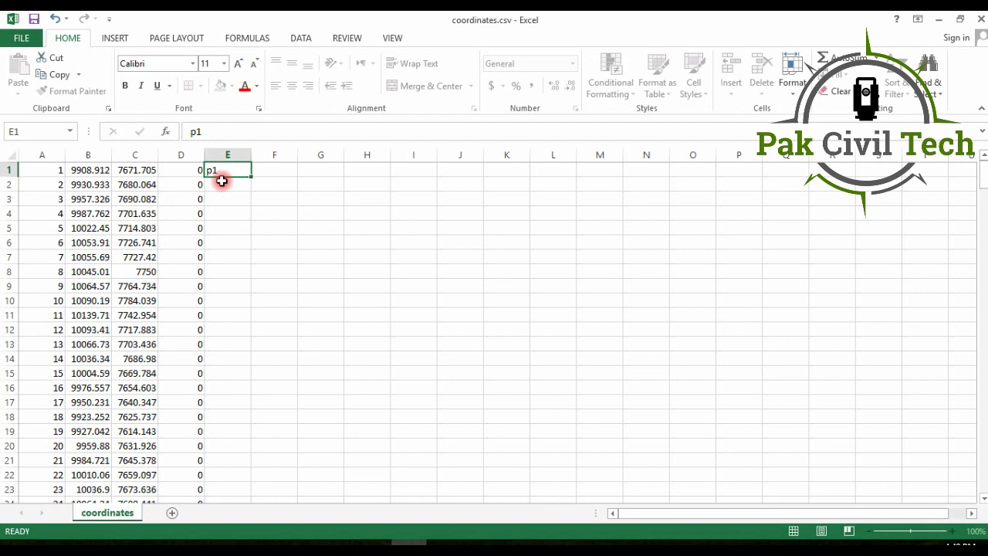
pyautogui.click(221, 181)
pyautogui.write('p2')
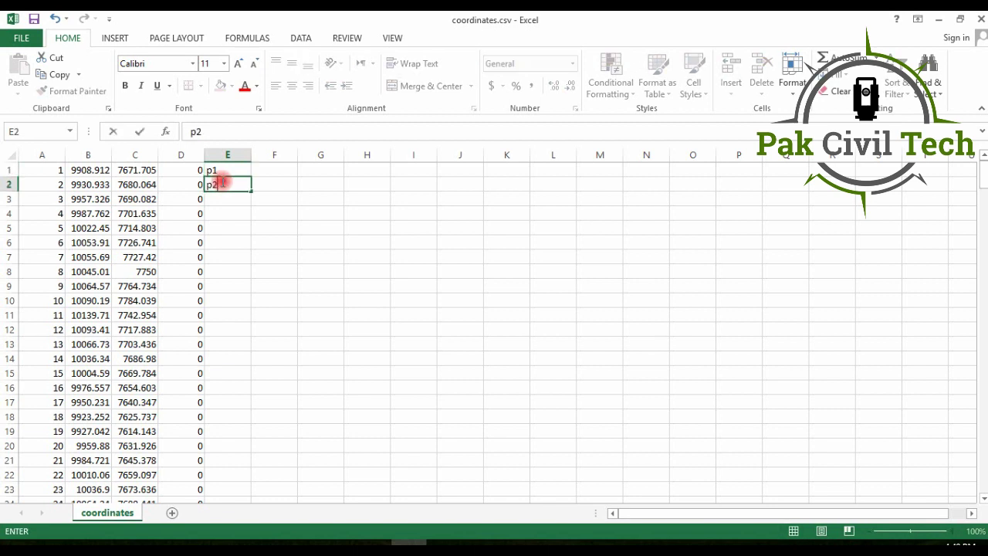
pyautogui.click(221, 212)
pyautogui.click(229, 172)
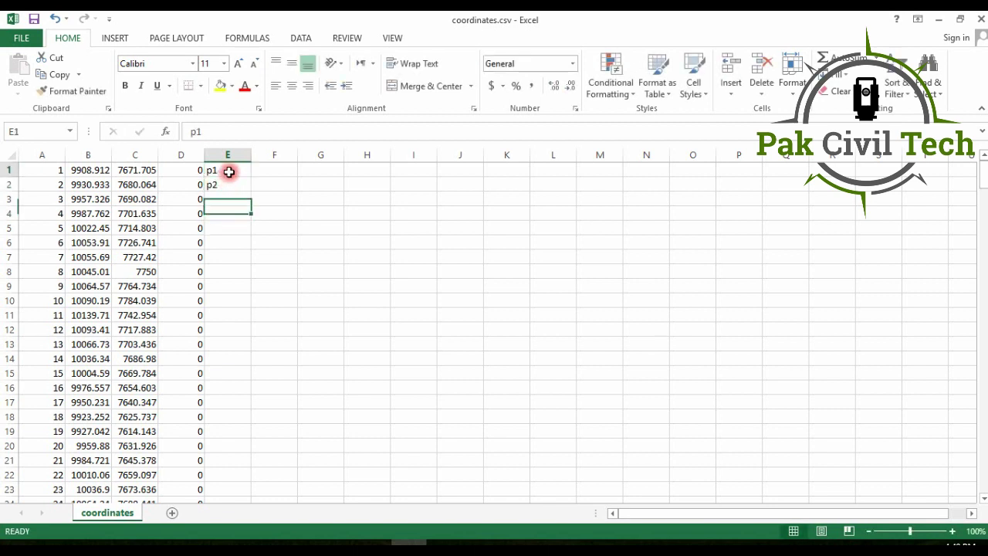
pyautogui.moveTo(229, 172); pyautogui.dragTo(228, 185)
pyautogui.doubleClick(248, 190)
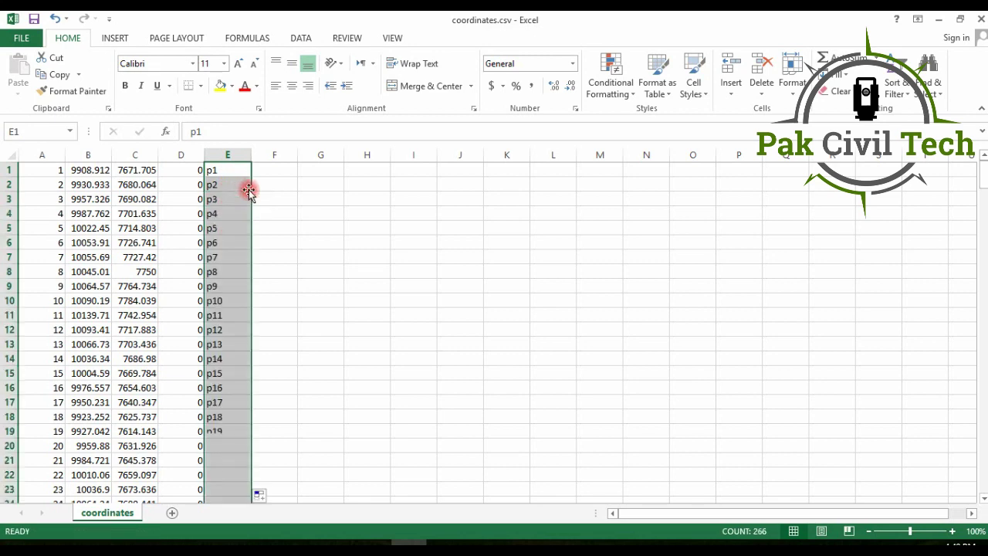
pyautogui.scroll(-10, 248, 317)
pyautogui.scroll(10, 176, 278)
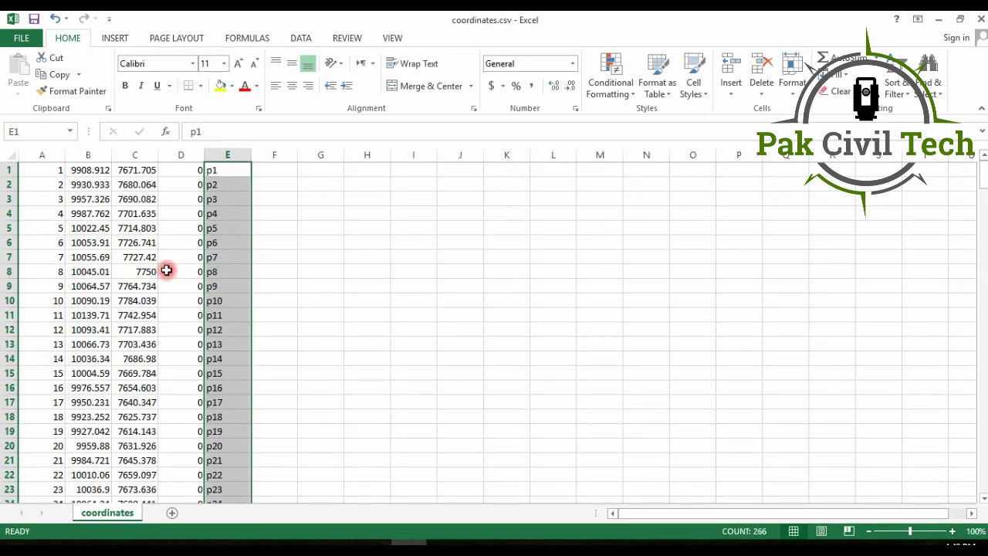
# Step: Review the five columns, save coordinates.csv keeping the CSV format, and close the workbook
pyautogui.click(51, 169)
pyautogui.click(88, 171)
pyautogui.click(129, 169)
pyautogui.click(188, 170)
pyautogui.click(226, 170)
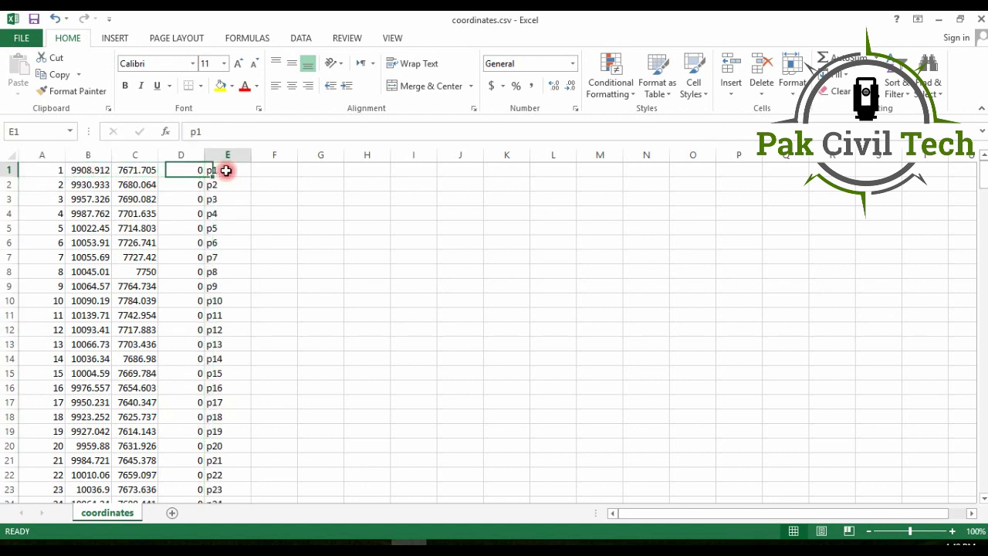
pyautogui.click(273, 240)
pyautogui.hotkey('ctrl', 's')
pyautogui.click(428, 324)
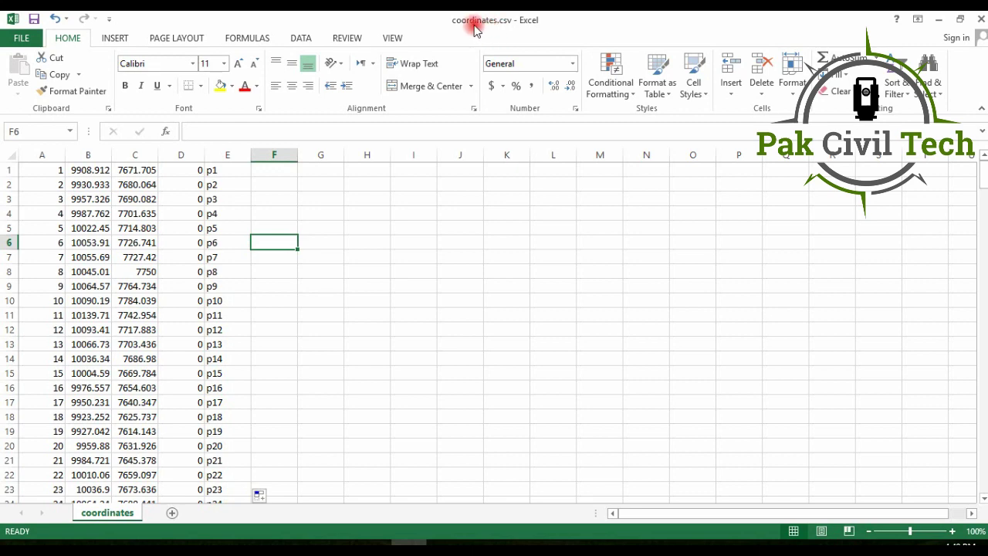
pyautogui.click(982, 18)
pyautogui.click(498, 293)
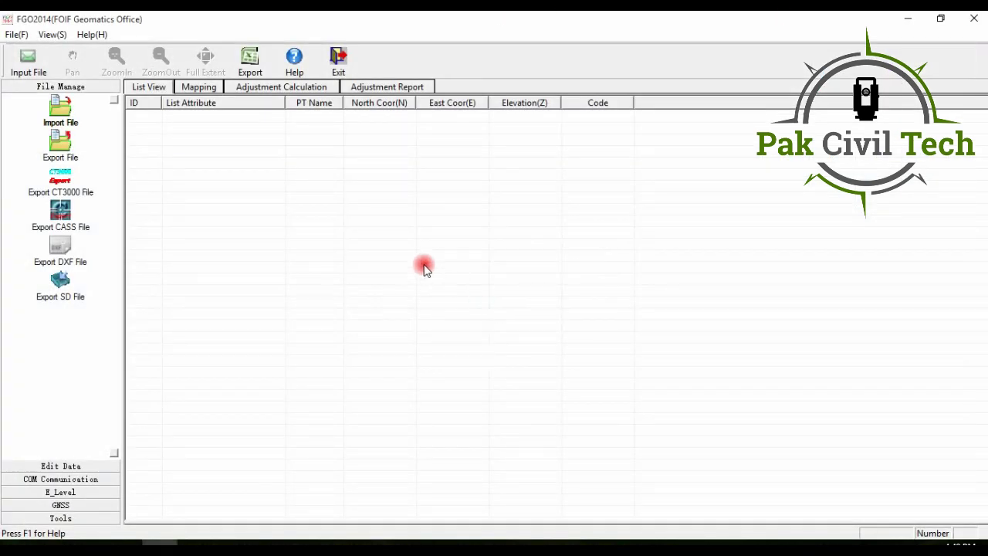
# Step: Reopen coordinates.csv from the desktop to check its saved columns, and close it again
pyautogui.click(907, 18)
pyautogui.click(519, 206)
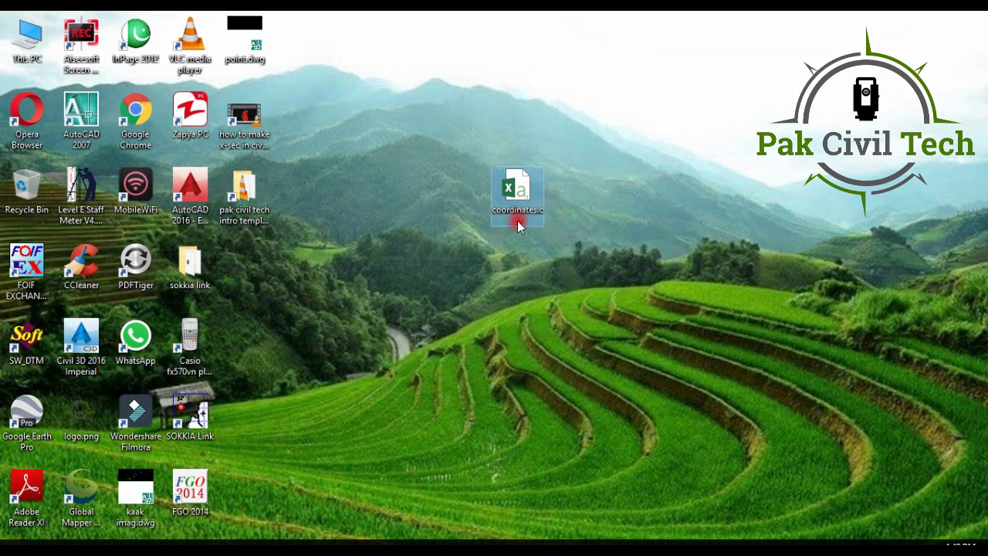
pyautogui.doubleClick(516, 211)
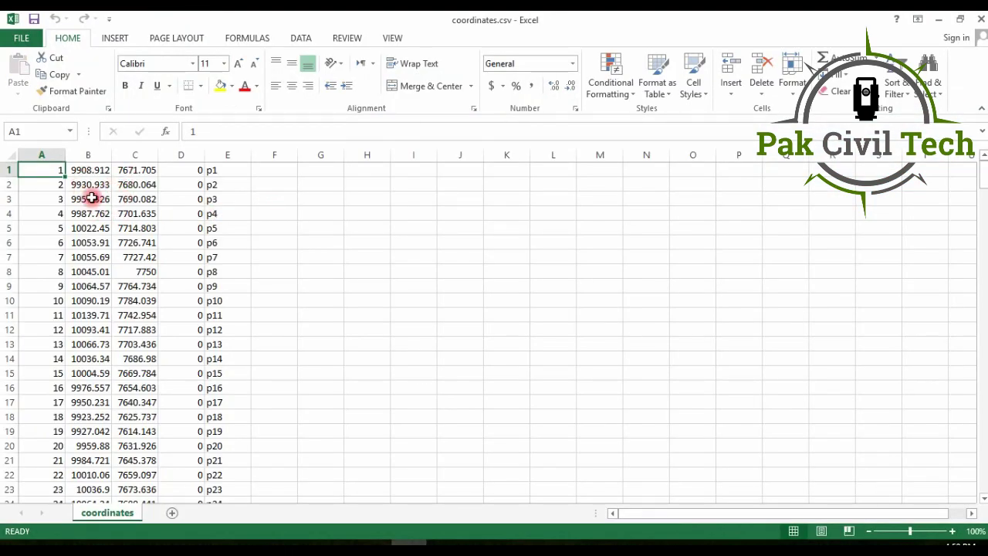
pyautogui.click(977, 22)
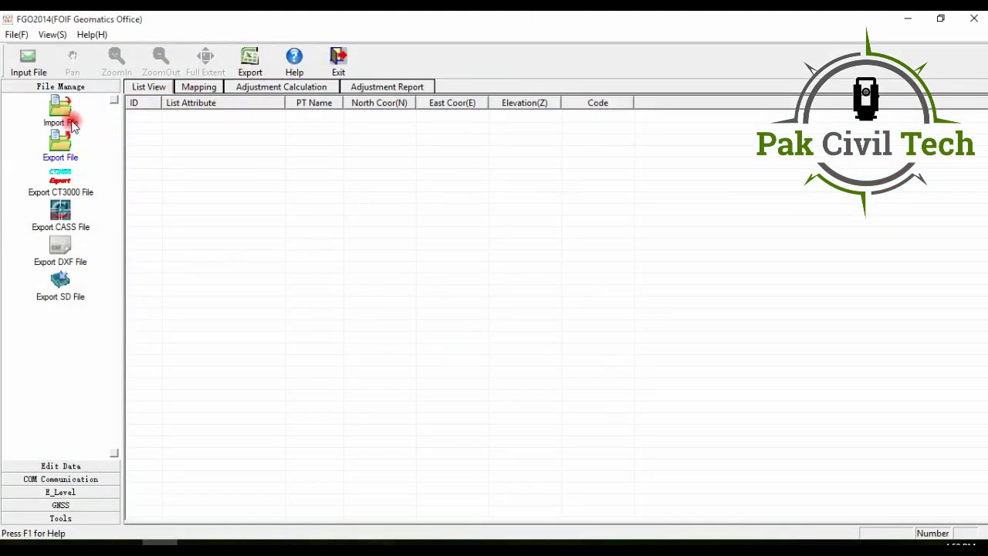
# Step: Start a file import in FGO2014 with data format (2) PT#,E,N,Z,PCODE and file type Excel Files(*.csv)
pyautogui.click(61, 118)
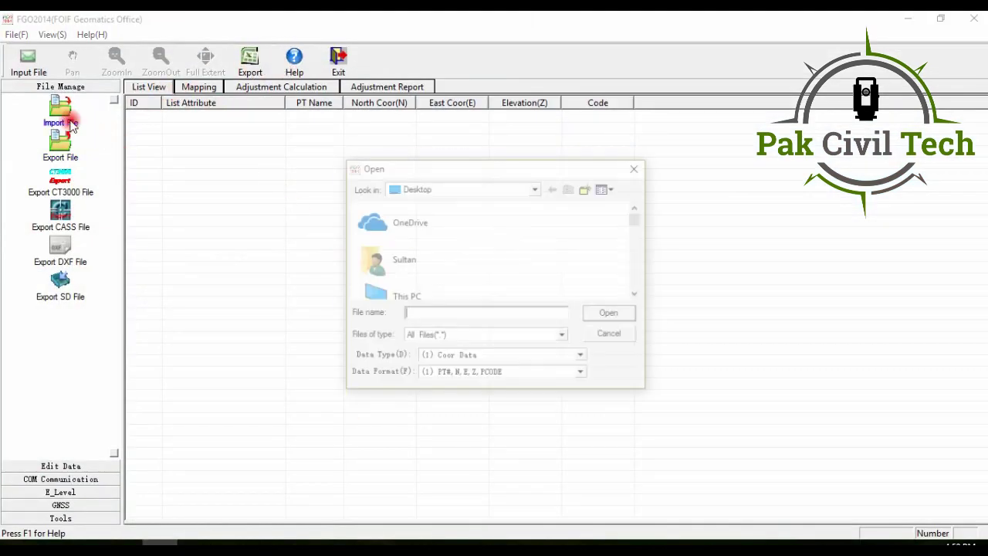
pyautogui.click(495, 376)
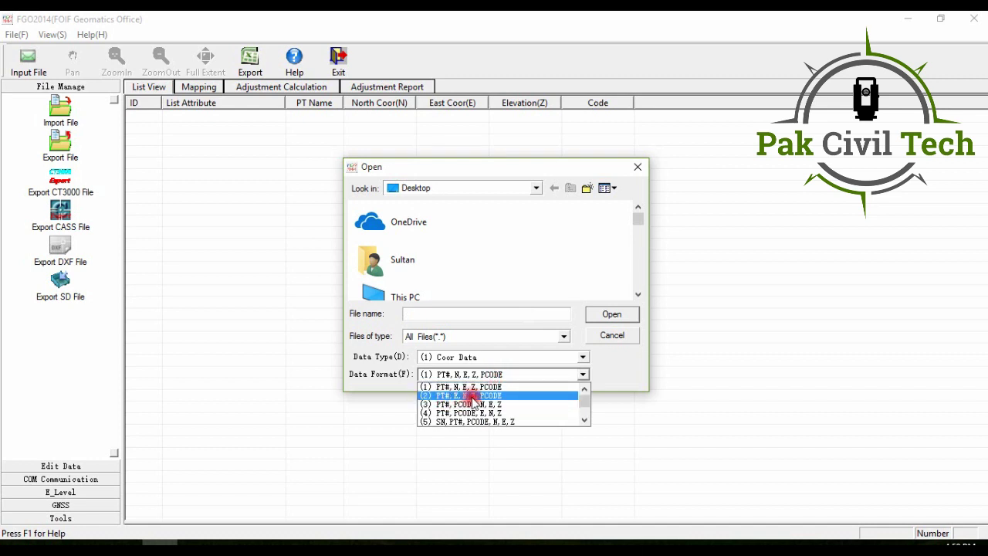
pyautogui.click(502, 397)
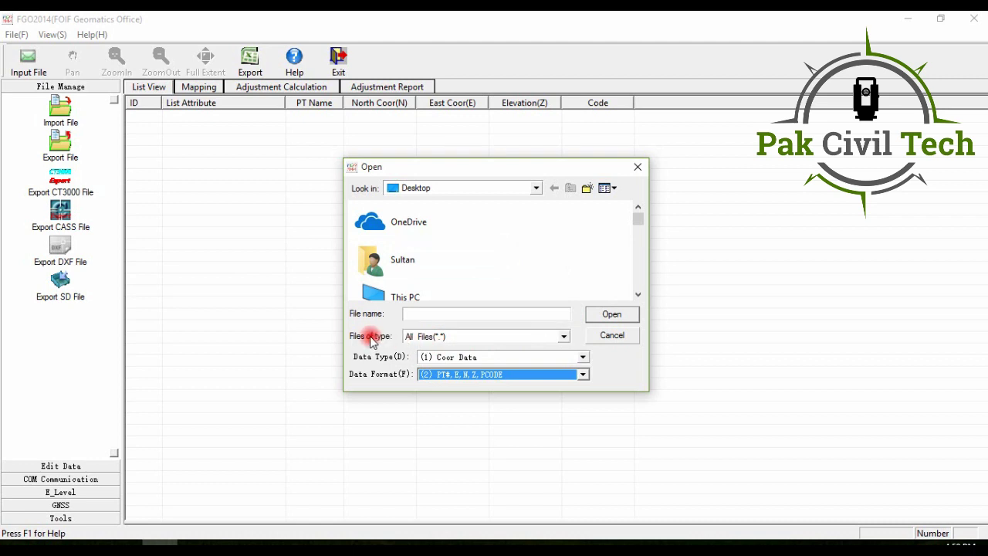
pyautogui.click(563, 337)
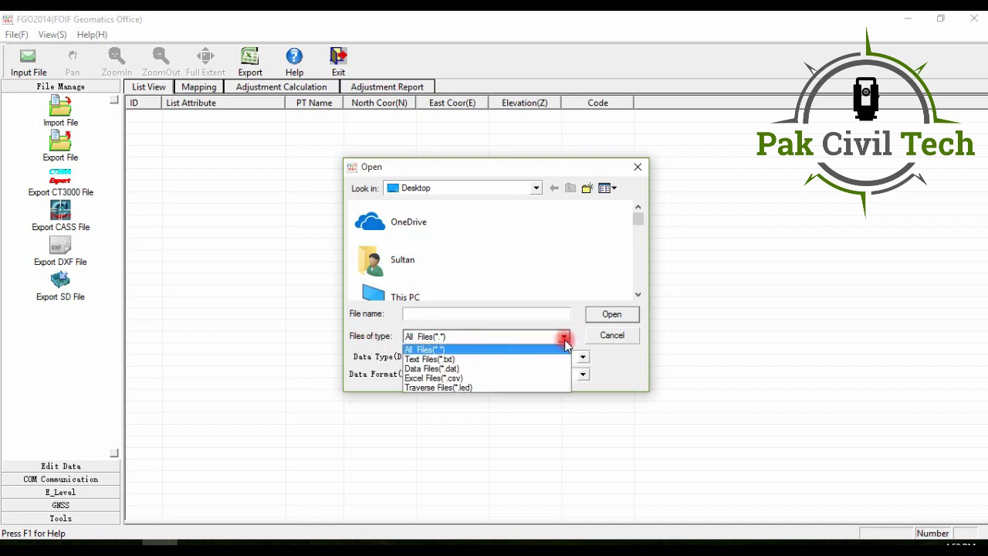
pyautogui.click(457, 378)
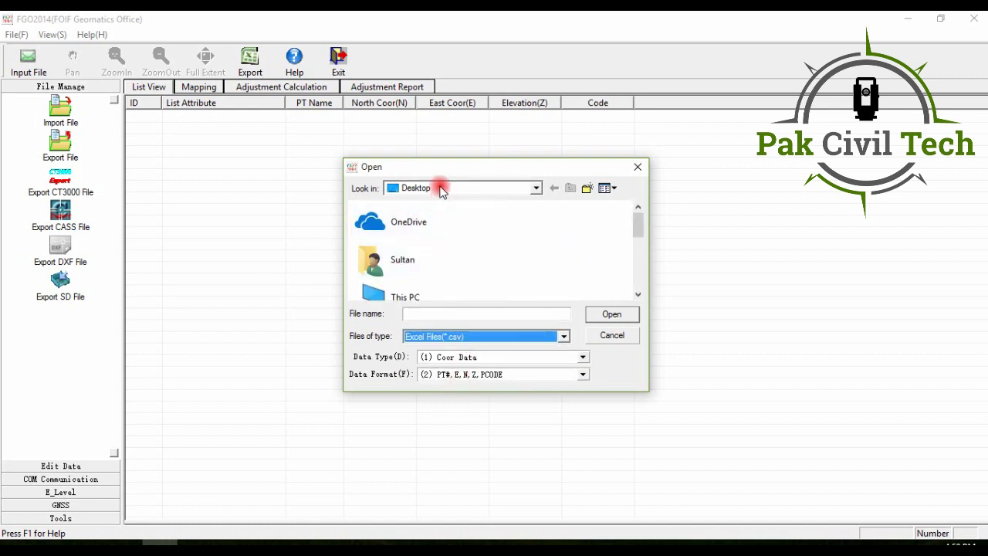
# Step: Import coordinates.csv from the Desktop and look through the imported point list
pyautogui.scroll(-5, 489, 238)
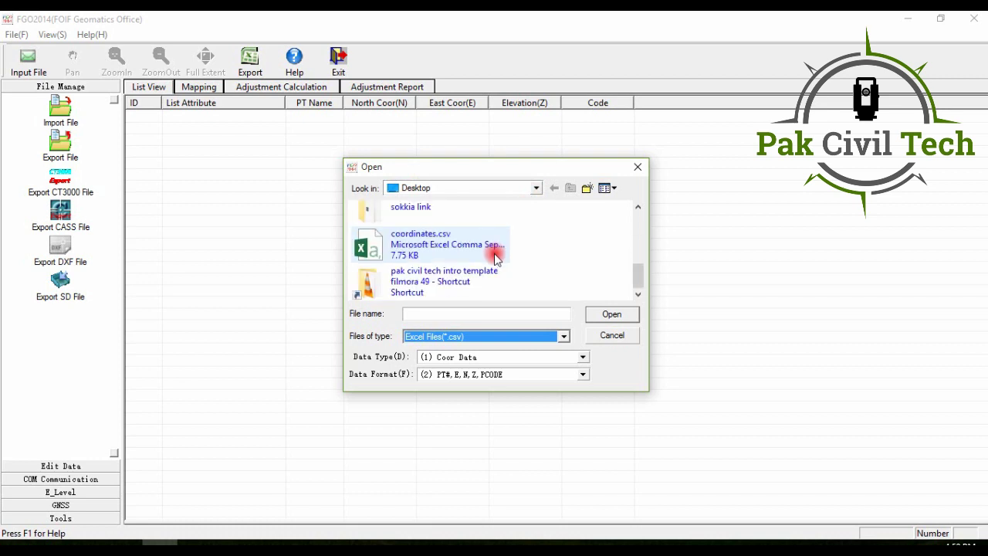
pyautogui.click(417, 239)
pyautogui.click(606, 314)
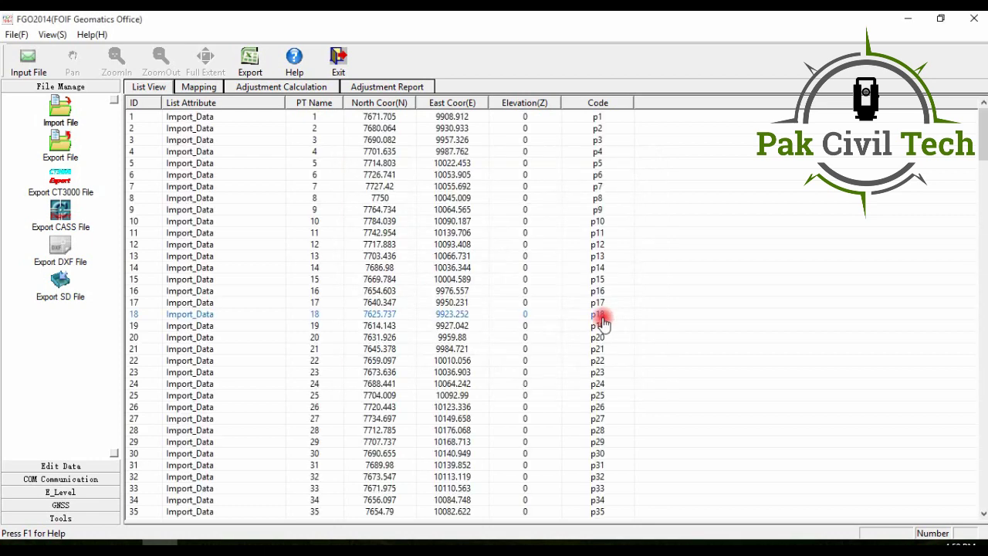
pyautogui.scroll(-10, 342, 379)
pyautogui.scroll(10, 342, 379)
pyautogui.click(351, 361)
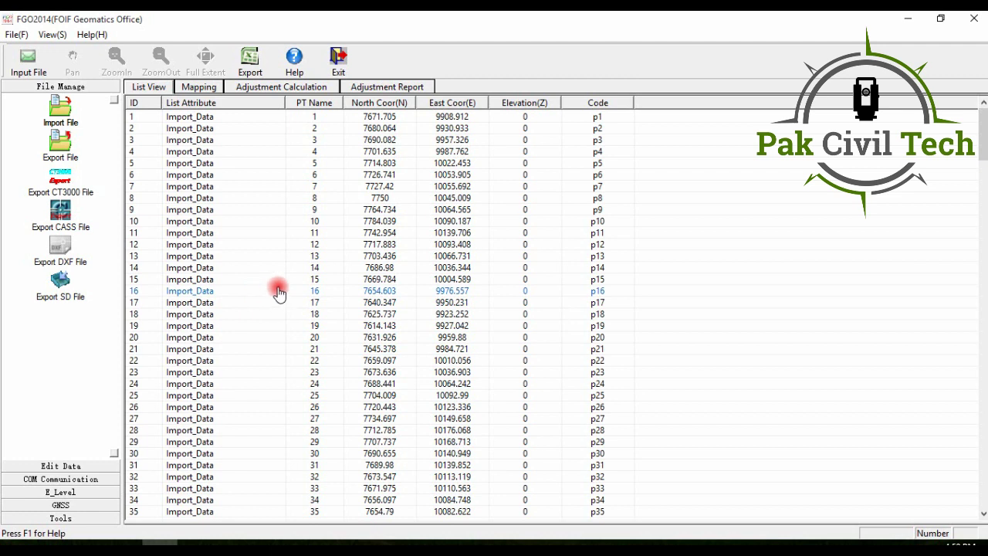
# Step: Start an SD file export of the imported points with the Desktop as folder path and 123 as folder name
pyautogui.click(65, 292)
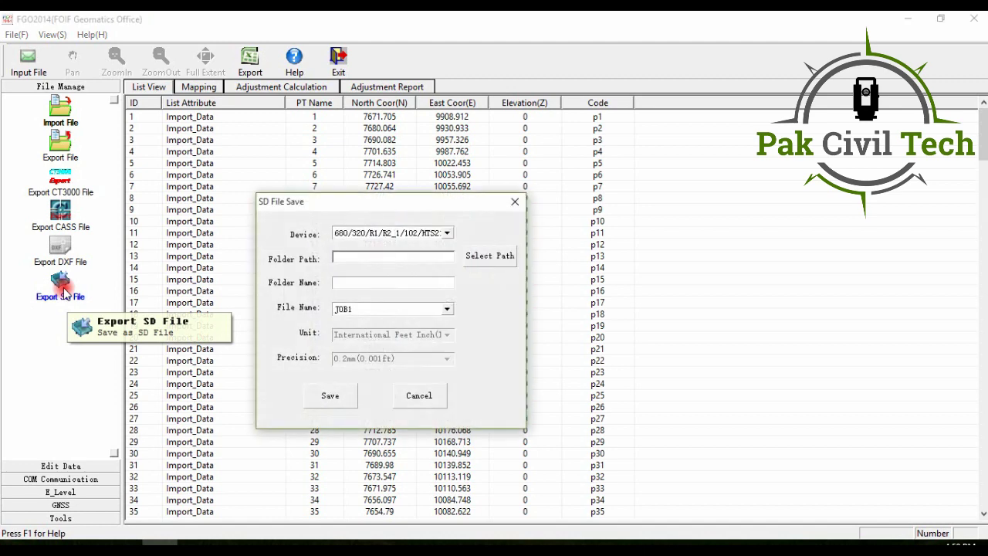
pyautogui.click(340, 260)
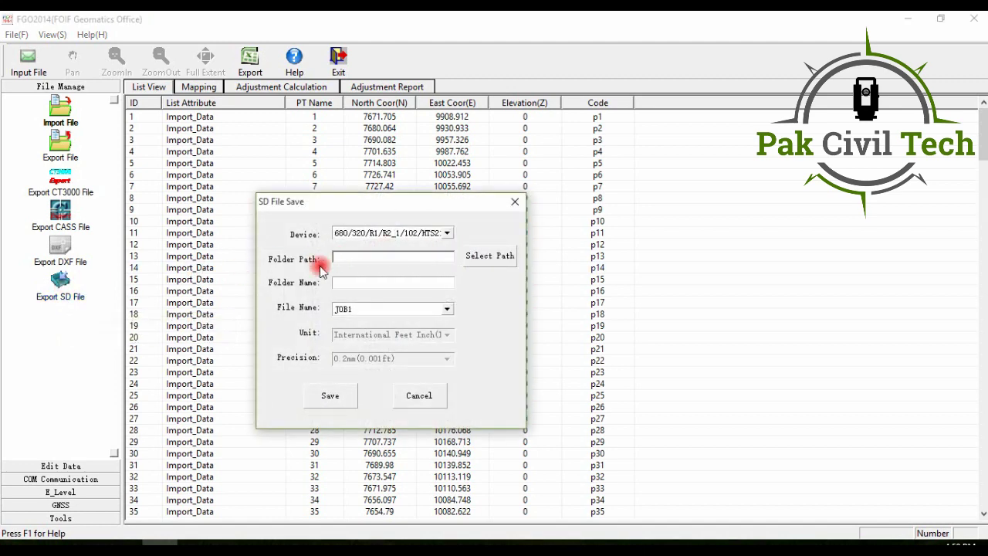
pyautogui.click(480, 263)
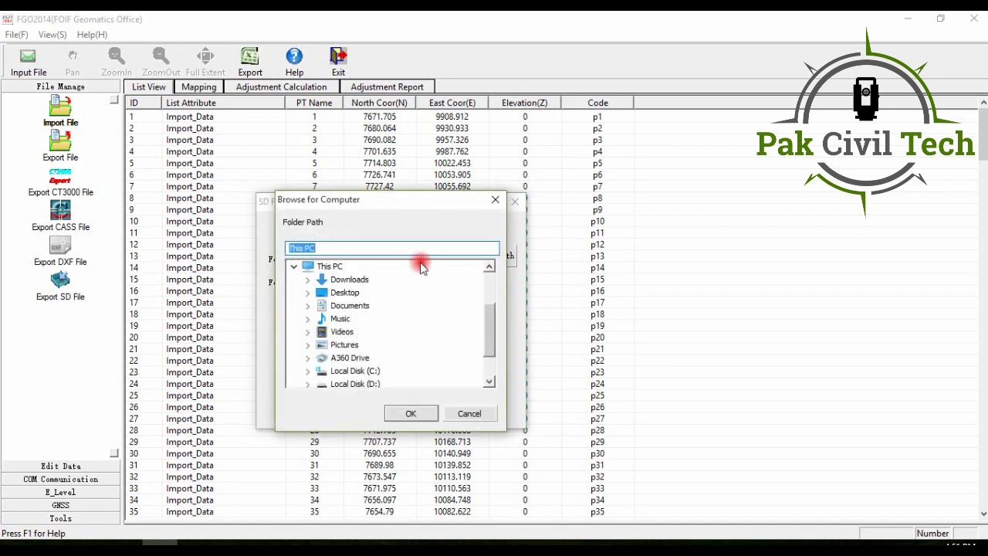
pyautogui.doubleClick(340, 292)
pyautogui.click(411, 413)
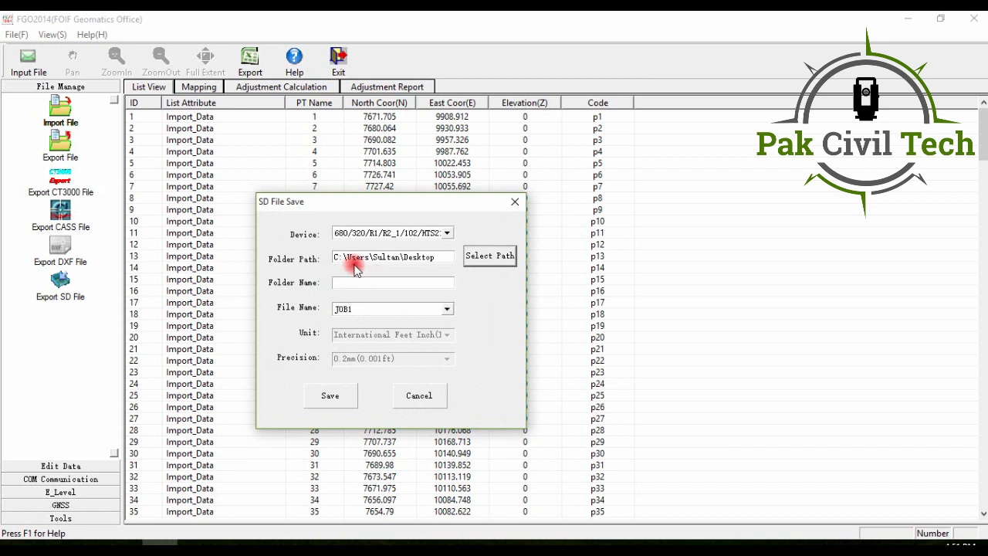
pyautogui.click(359, 286)
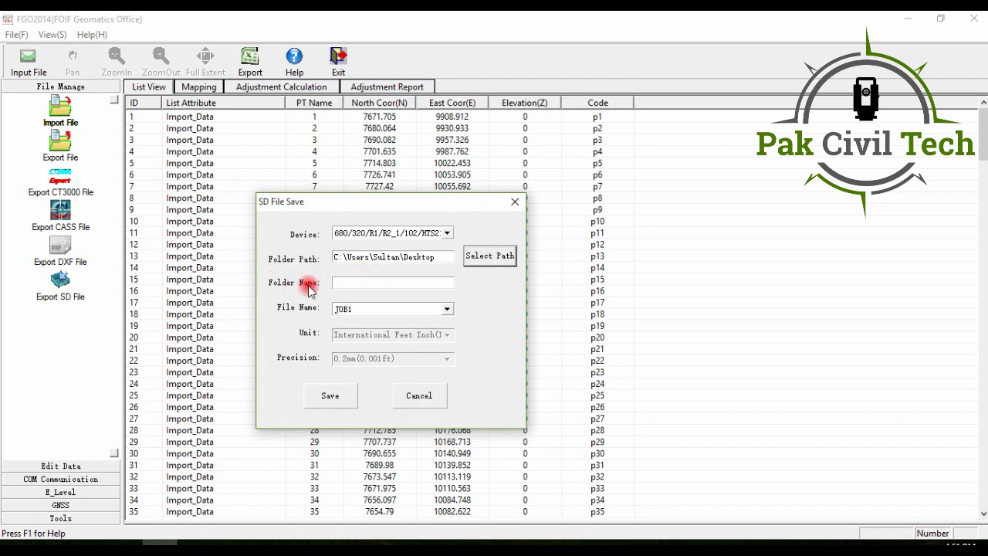
pyautogui.click(346, 284)
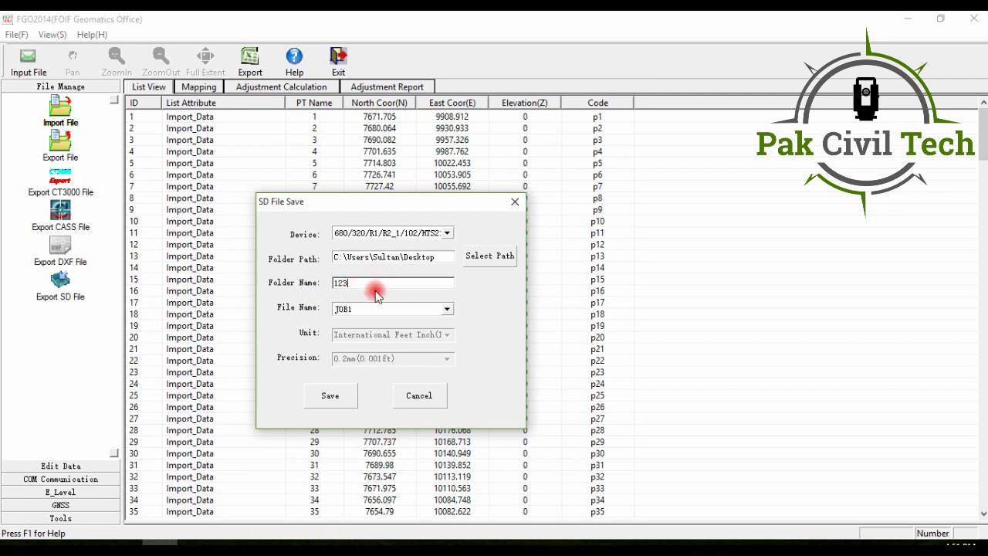
# Step: Save the SD export under the file name JOB2 and close FGO2014
pyautogui.click(446, 310)
pyautogui.scroll(-4, 393, 337)
pyautogui.scroll(4, 394, 340)
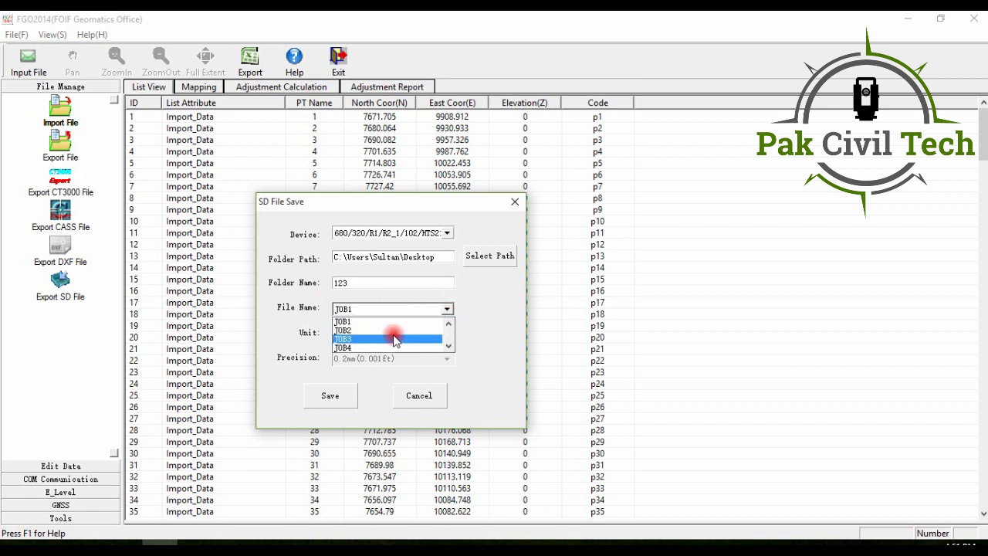
pyautogui.click(393, 340)
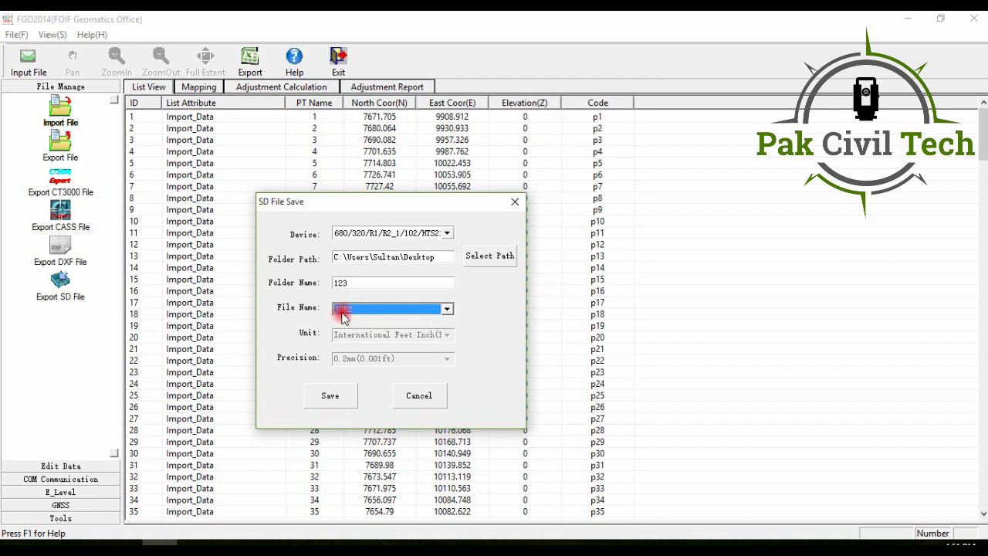
pyautogui.click(446, 308)
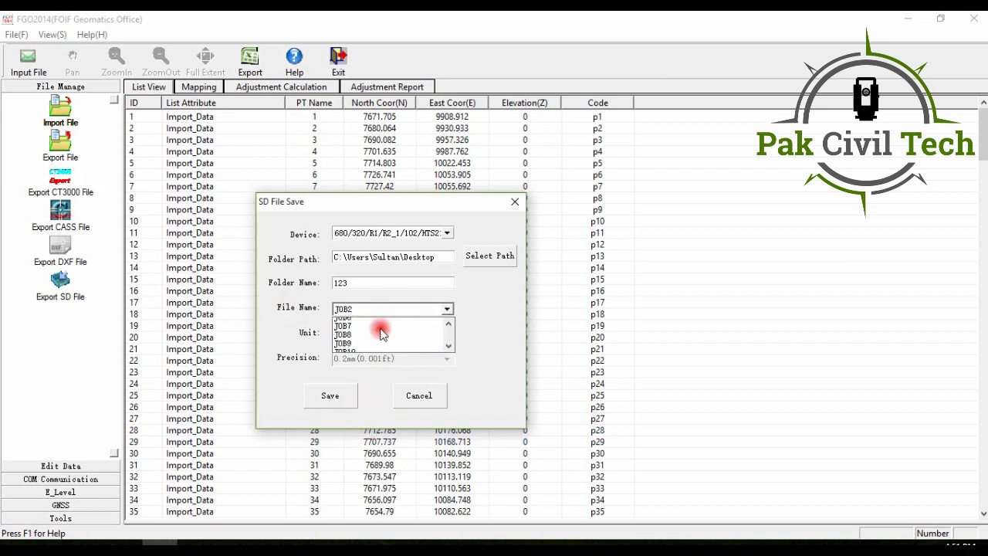
pyautogui.click(358, 330)
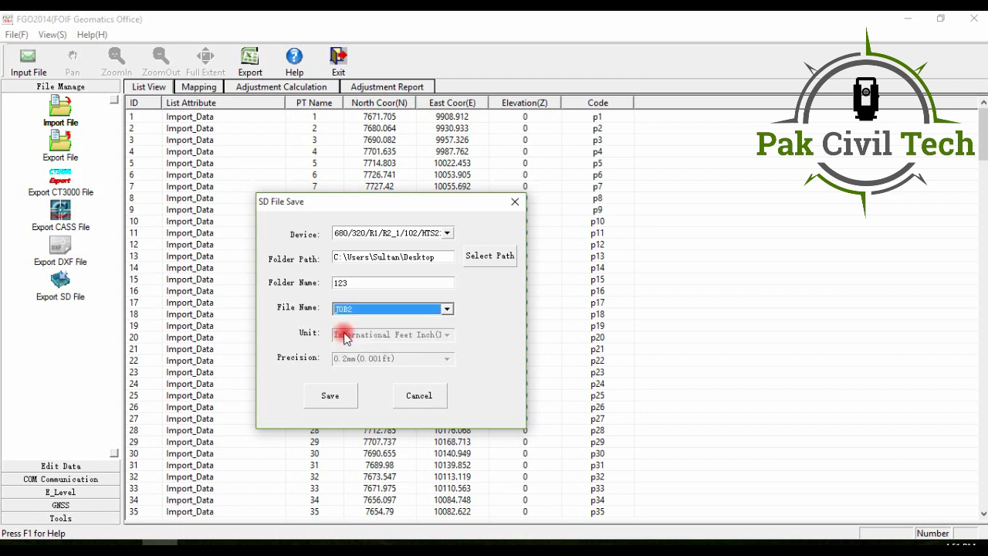
pyautogui.click(325, 400)
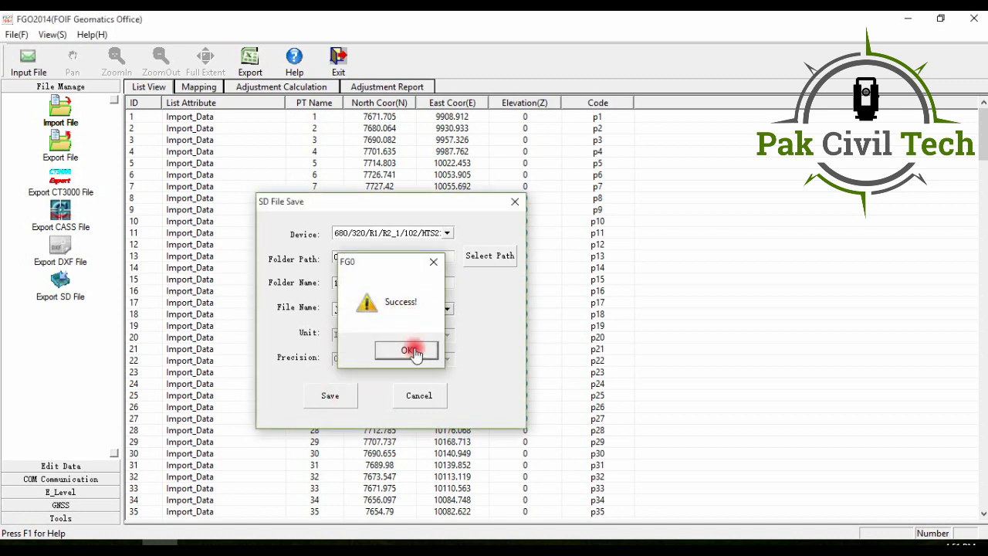
pyautogui.click(409, 351)
pyautogui.click(982, 15)
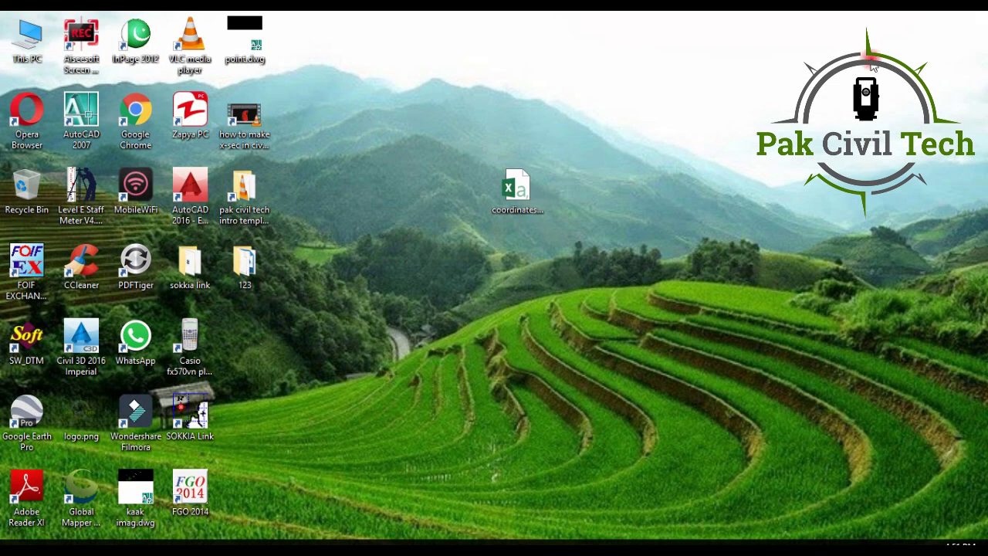
# Step: Open the exported 123 folder on the desktop and dismiss the SD card notifications
pyautogui.doubleClick(247, 266)
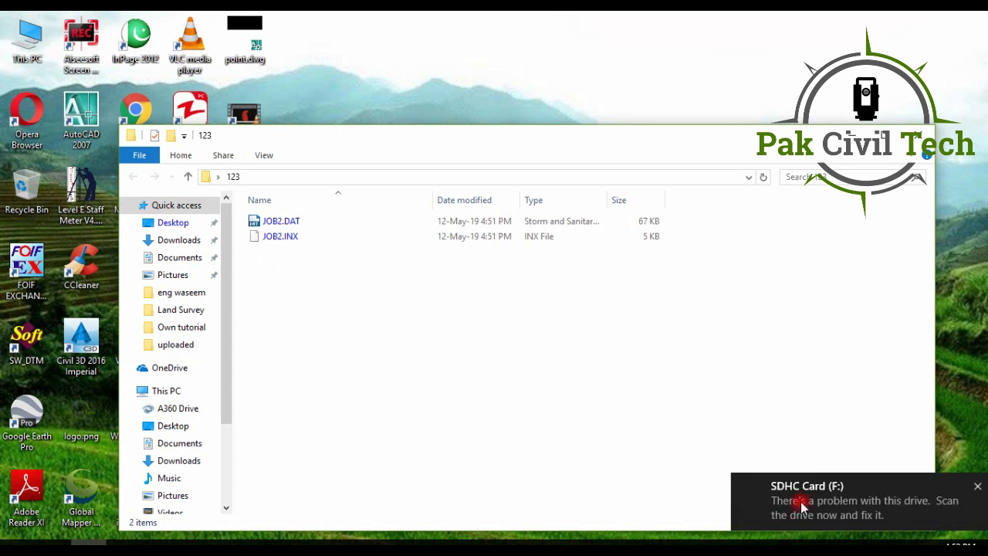
pyautogui.click(976, 486)
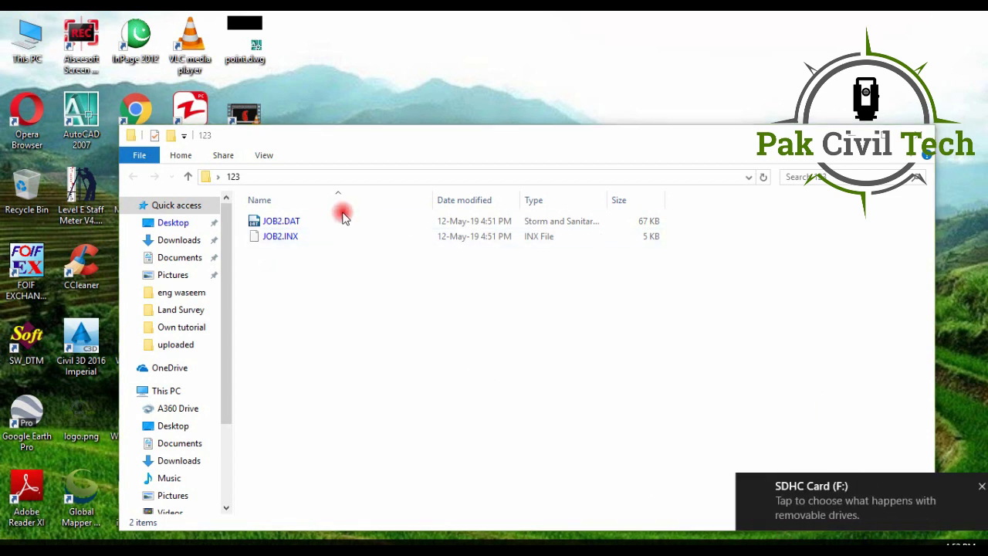
pyautogui.click(980, 486)
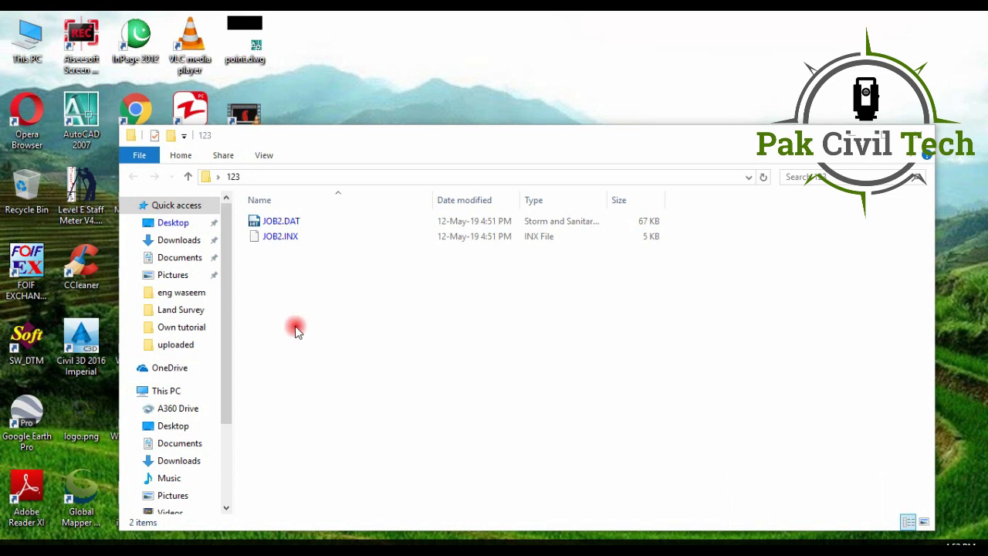
pyautogui.scroll(-1, 198, 346)
# Step: Open the FILE folder on SDHC Card (F:), look through its job files, and minimize that window
pyautogui.doubleClick(30, 39)
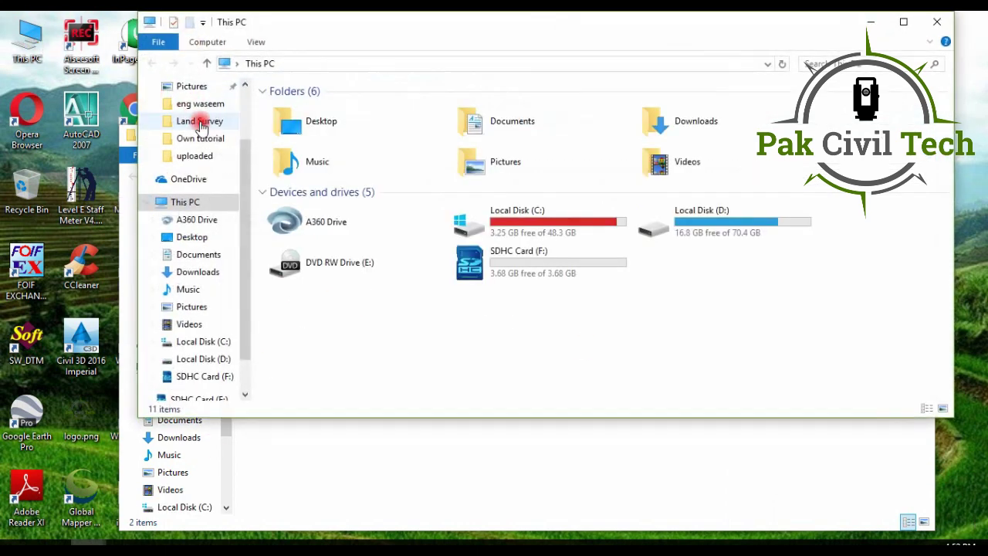
pyautogui.doubleClick(528, 274)
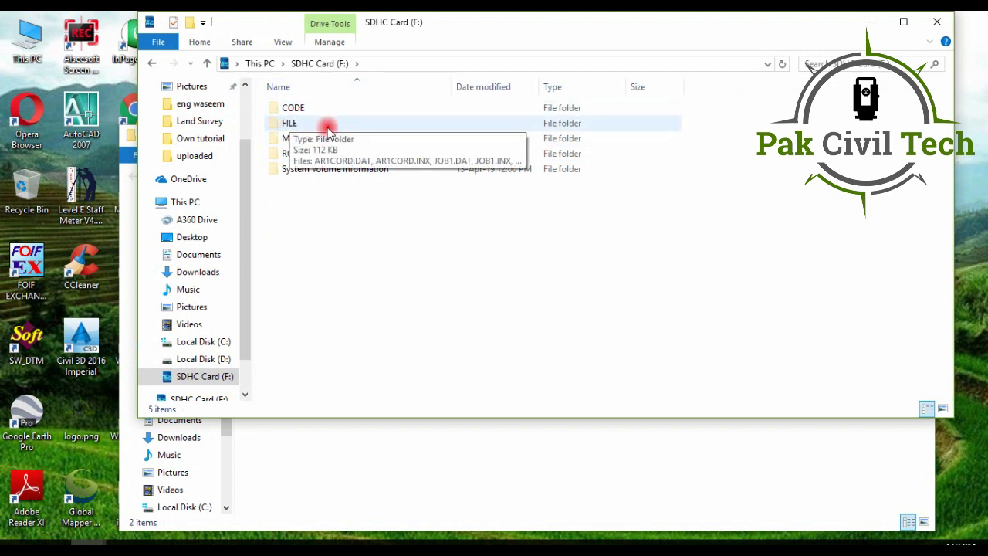
pyautogui.click(302, 127)
pyautogui.doubleClick(302, 127)
pyautogui.scroll(-3, 360, 260)
pyautogui.scroll(3, 361, 247)
pyautogui.moveTo(750, 22); pyautogui.dragTo(617, 80)
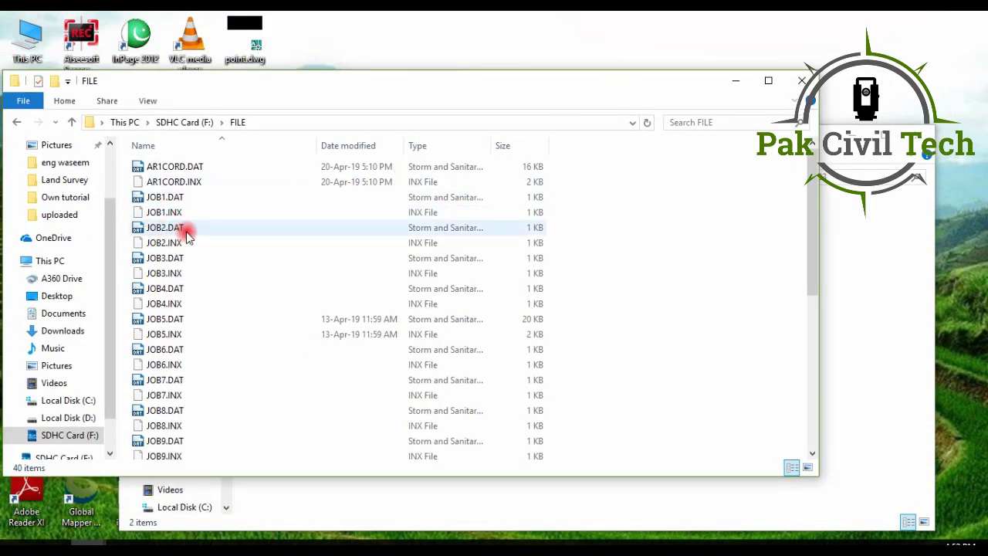
pyautogui.click(737, 82)
# Step: Copy JOB2.DAT and JOB2.INX from folder 123 into the SD card's FILE folder, replacing the existing files
pyautogui.moveTo(320, 251); pyautogui.dragTo(290, 221)
pyautogui.rightClick(293, 224)
pyautogui.click(331, 391)
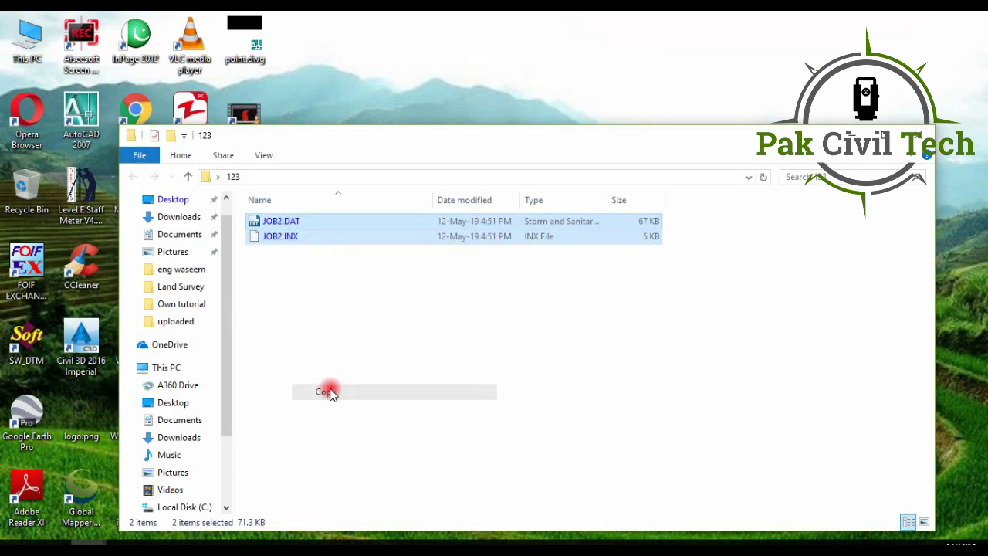
pyautogui.moveTo(88, 540)
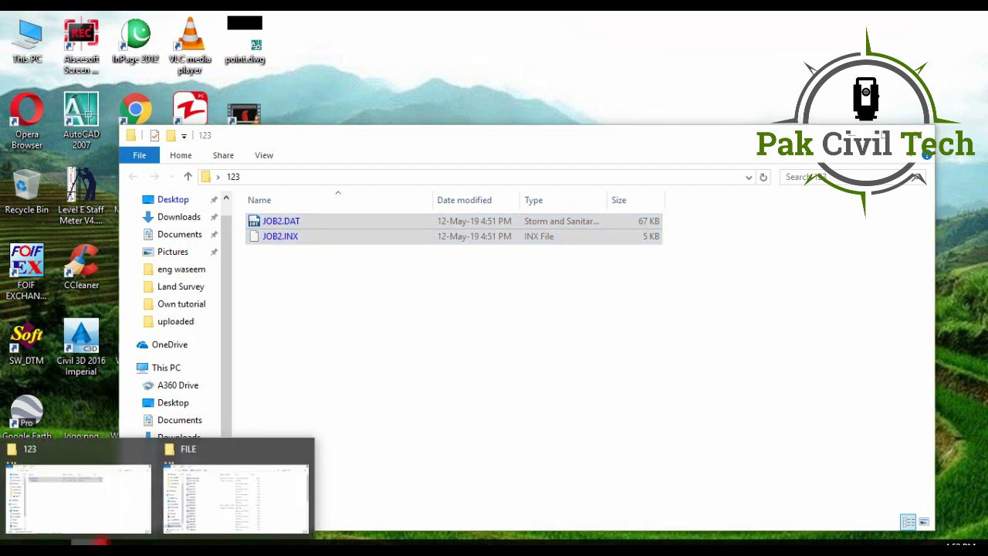
pyautogui.click(189, 491)
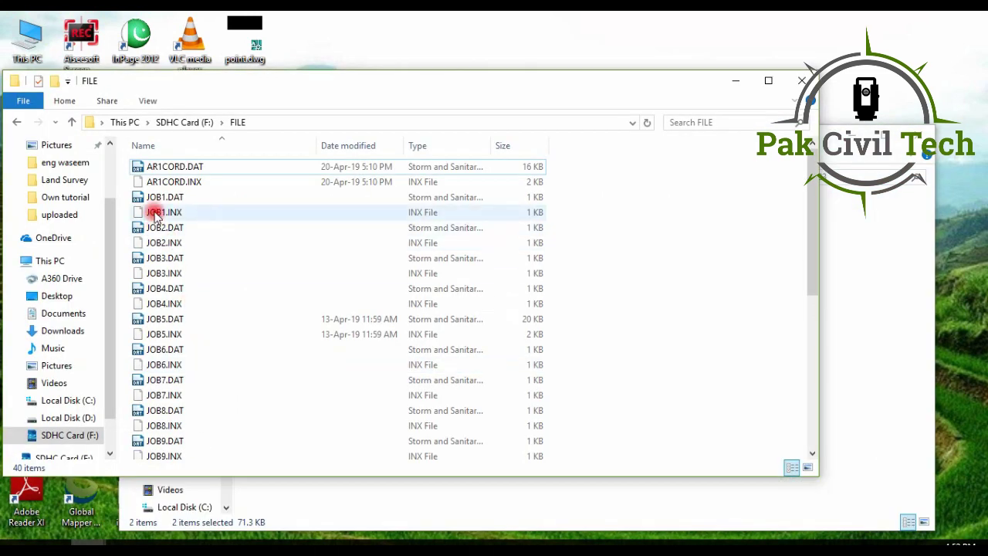
pyautogui.rightClick(687, 211)
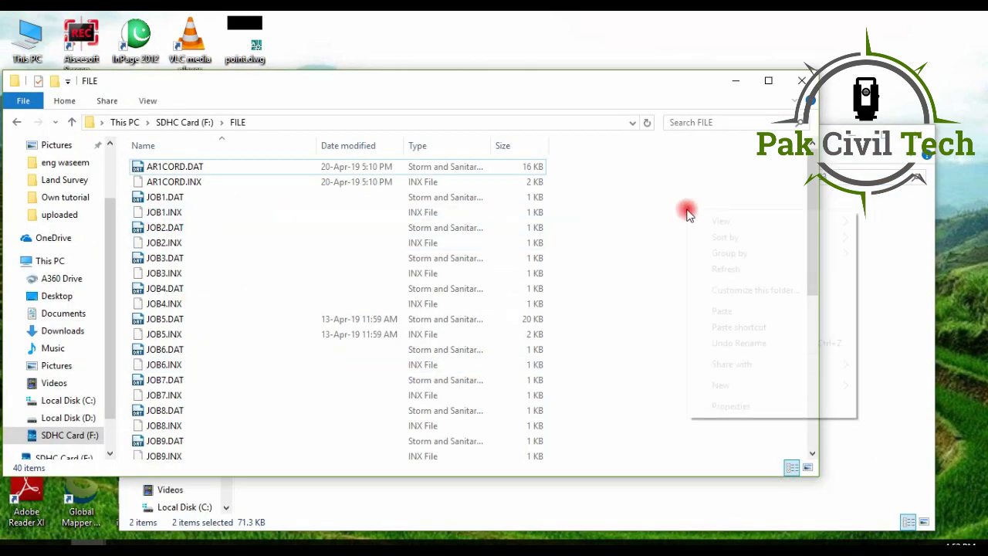
pyautogui.click(735, 311)
pyautogui.click(386, 170)
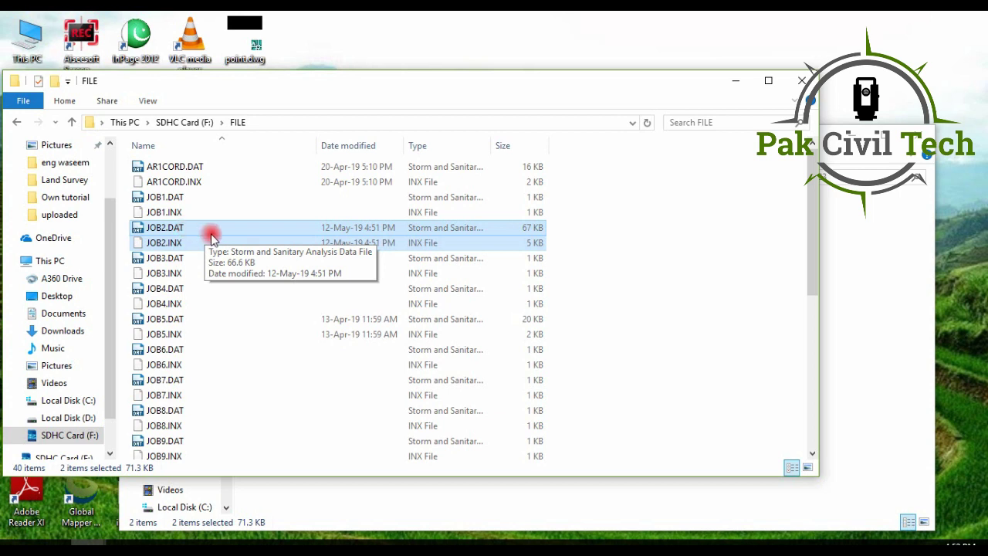
# Step: Deselect the copied files and close the FILE and 123 folder windows
pyautogui.click(610, 267)
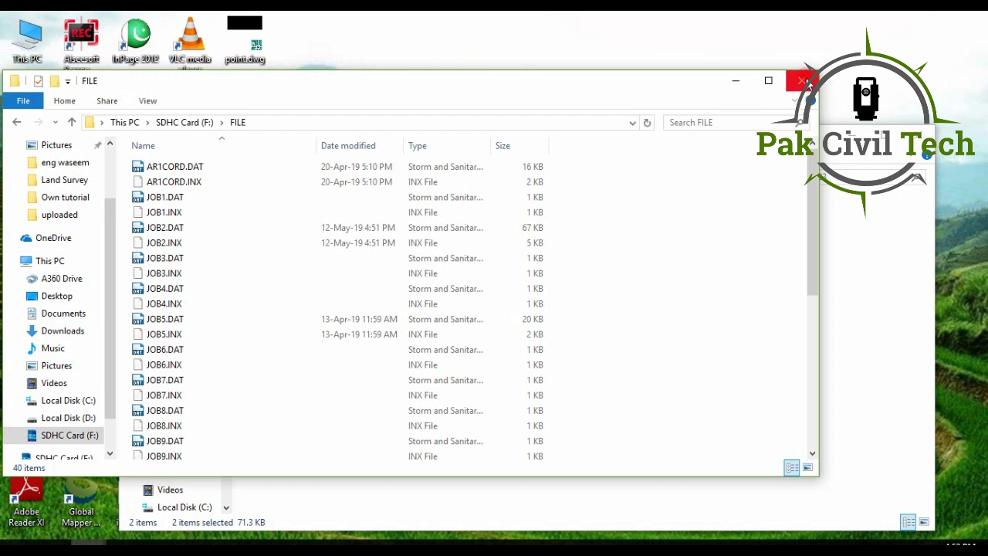
pyautogui.click(807, 82)
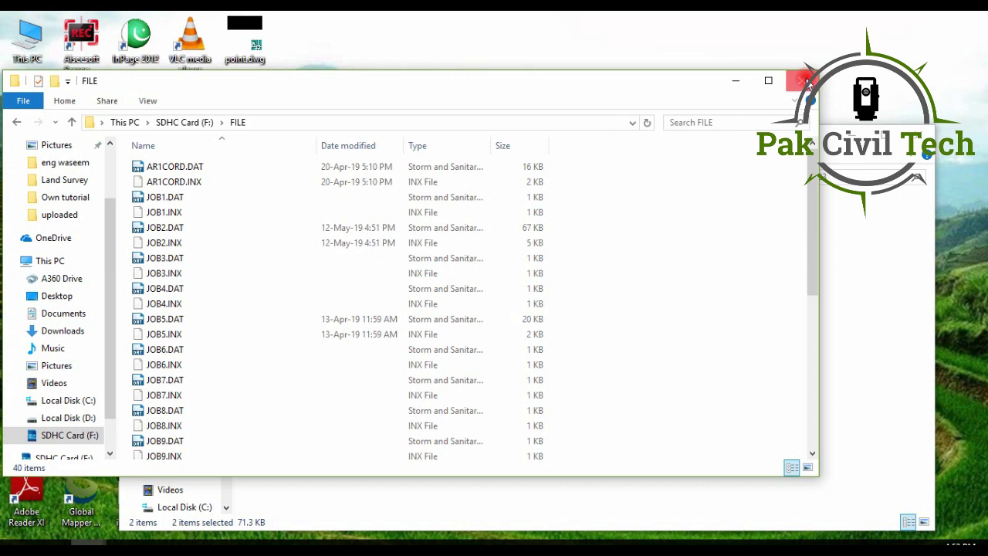
pyautogui.click(807, 83)
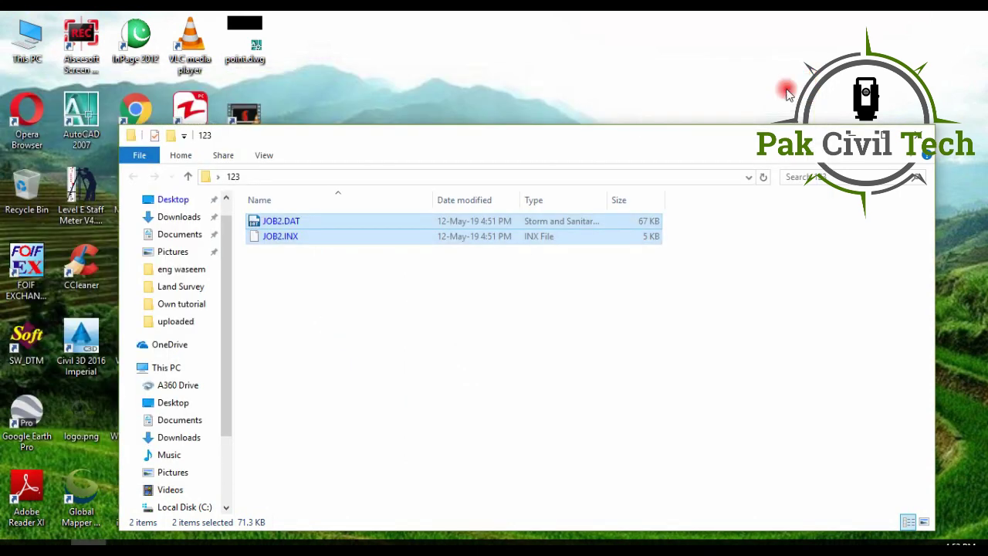
pyautogui.click(919, 137)
# Step: Reopen coordinates.csv from the desktop and examine its point rows down to the end of the list
pyautogui.doubleClick(525, 183)
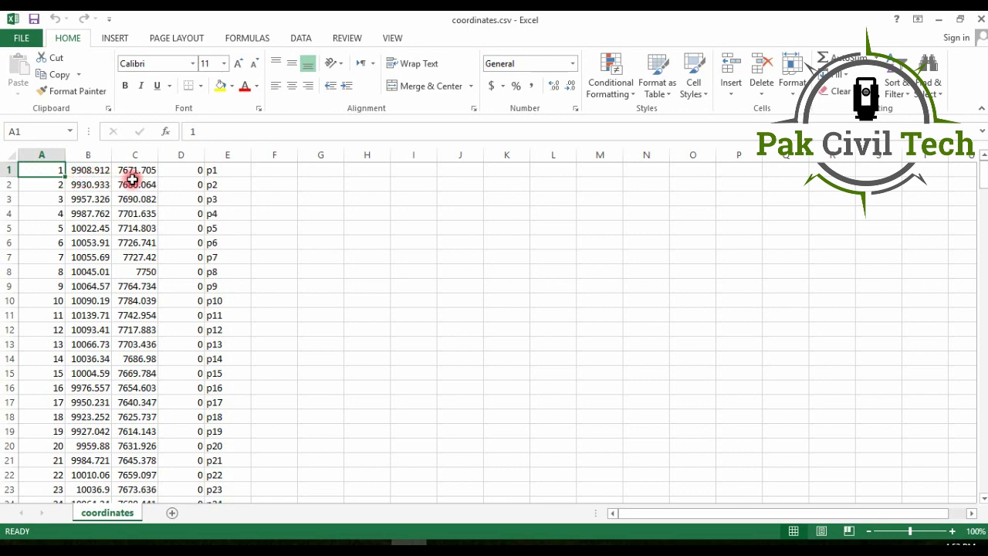
pyautogui.scroll(-20, 133, 248)
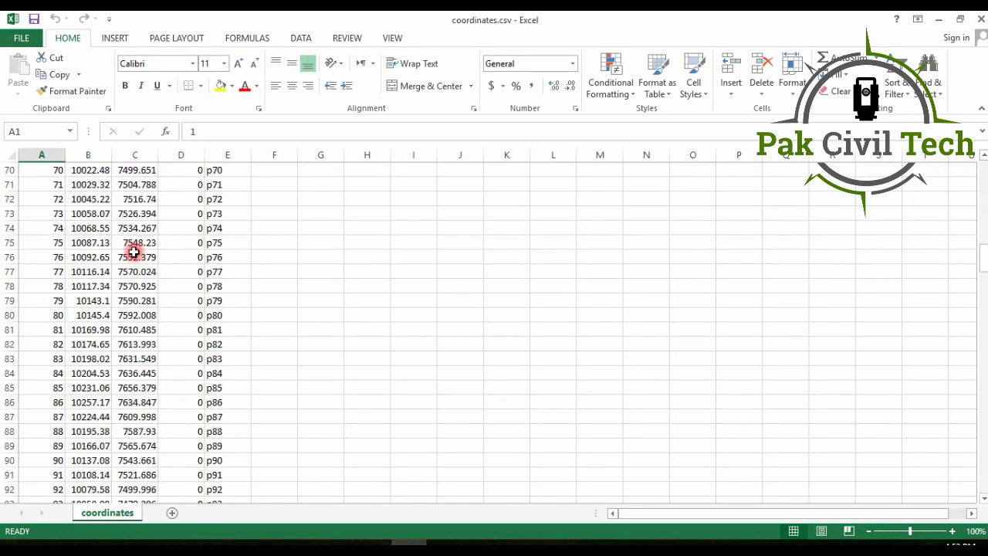
pyautogui.scroll(-10, 133, 251)
pyautogui.moveTo(981, 289); pyautogui.dragTo(953, 477)
pyautogui.scroll(-4, 128, 395)
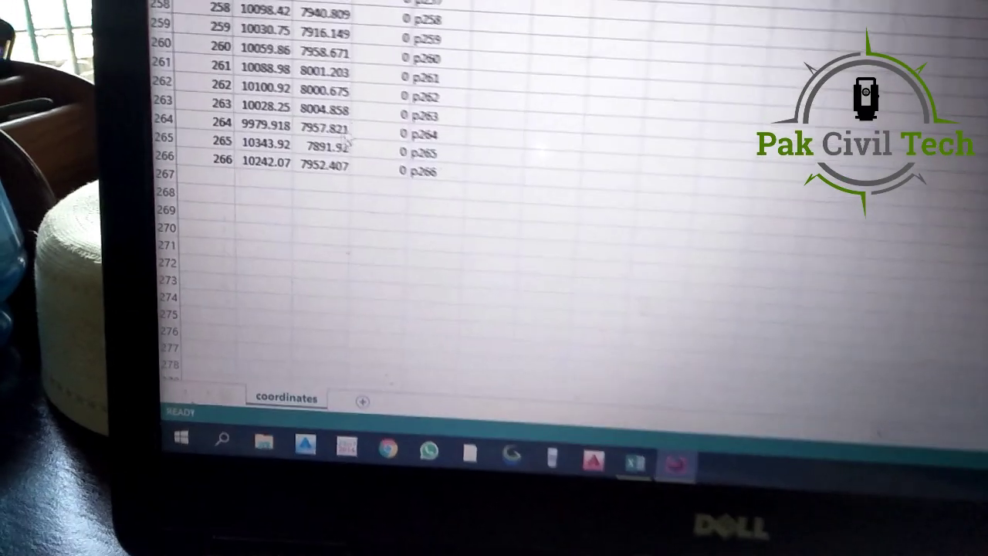
pyautogui.scroll(2, 264, 227)
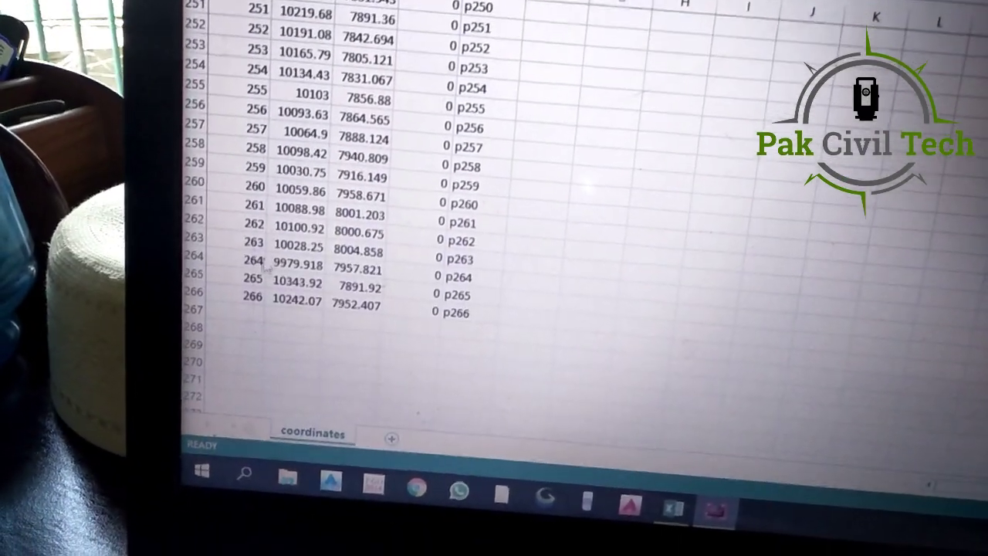